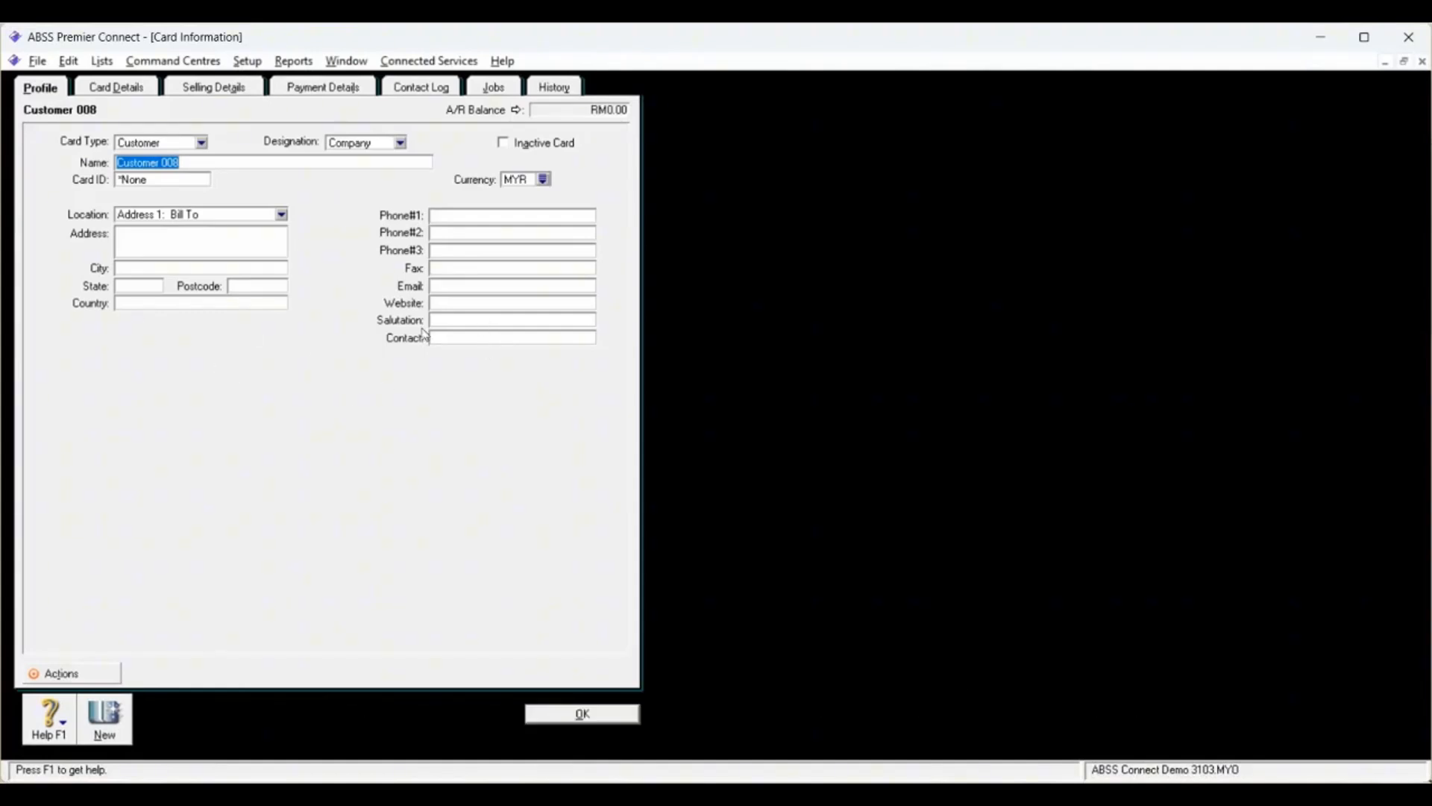
Step: Enter the customer's email address on the Customer 008 card and save the card
click(452, 286)
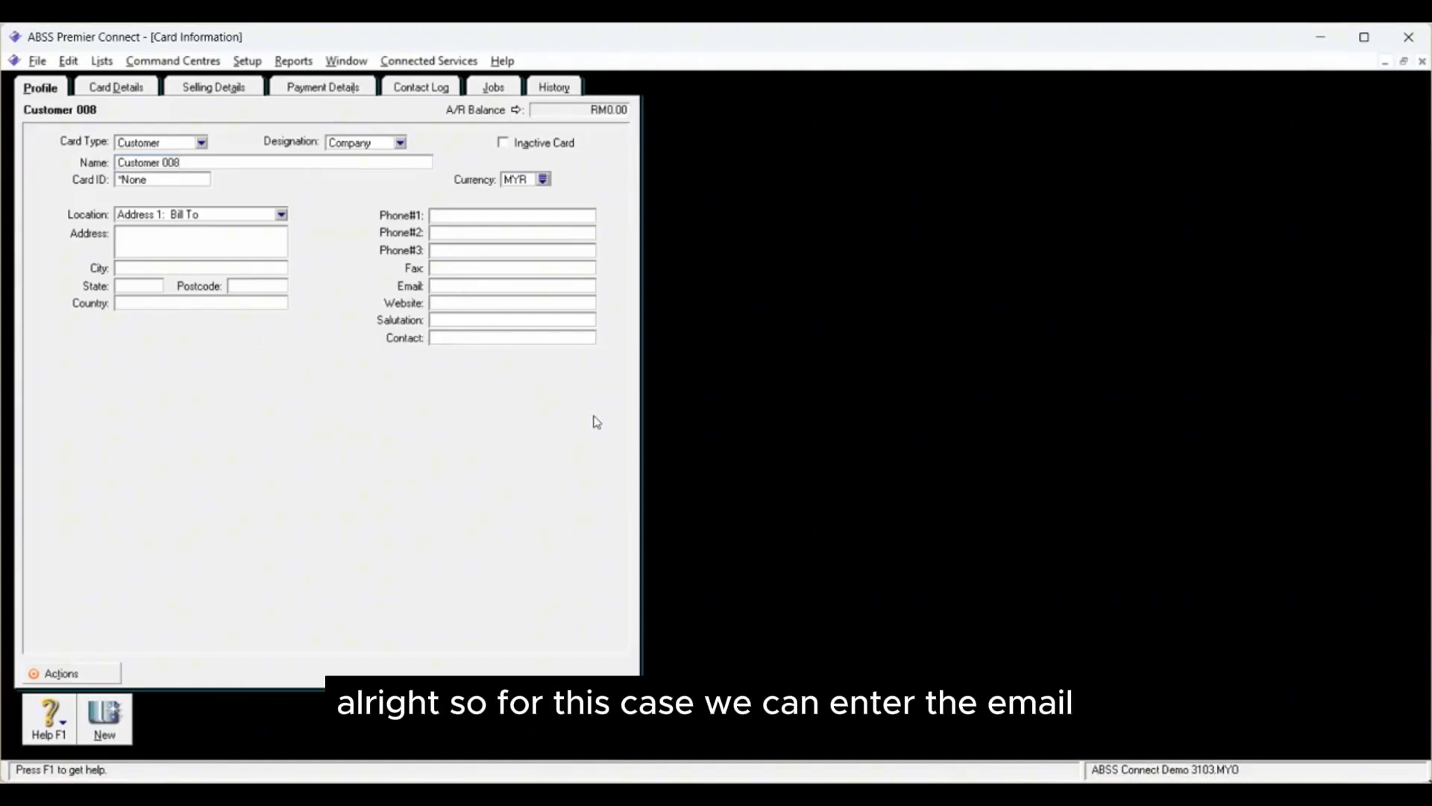
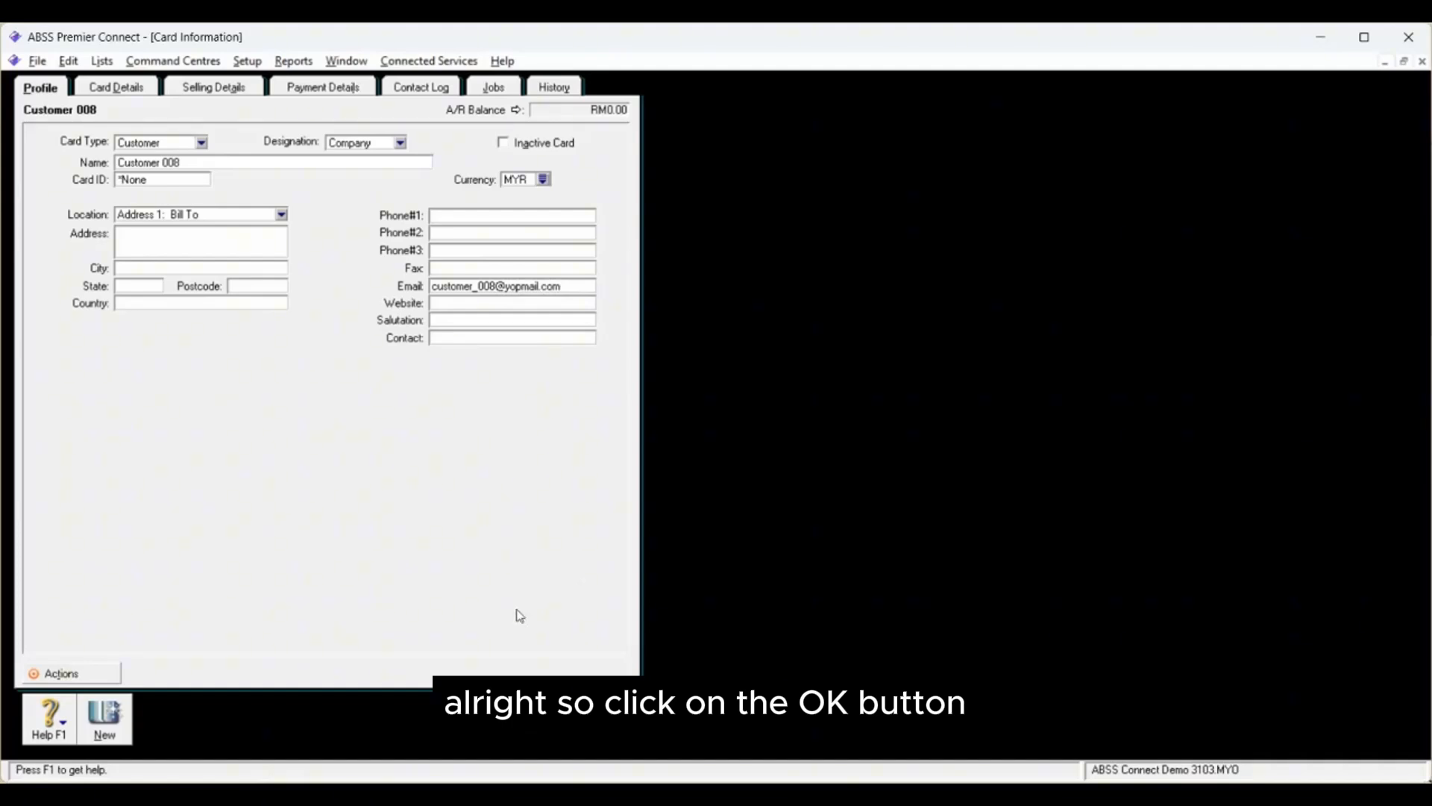
click(576, 716)
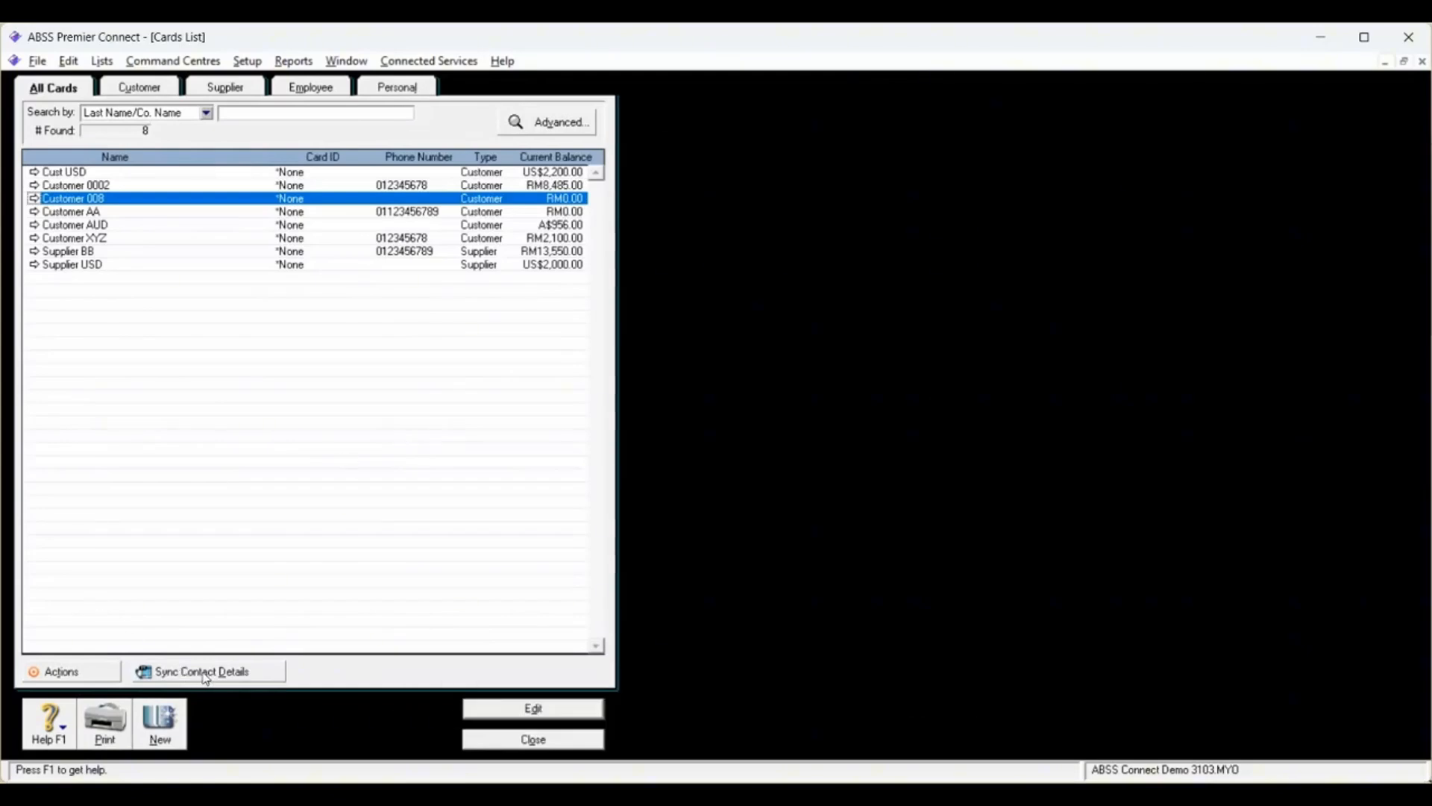
Step: Send a contact details request email to Customer 008 from the Sync Contact Details window
click(204, 672)
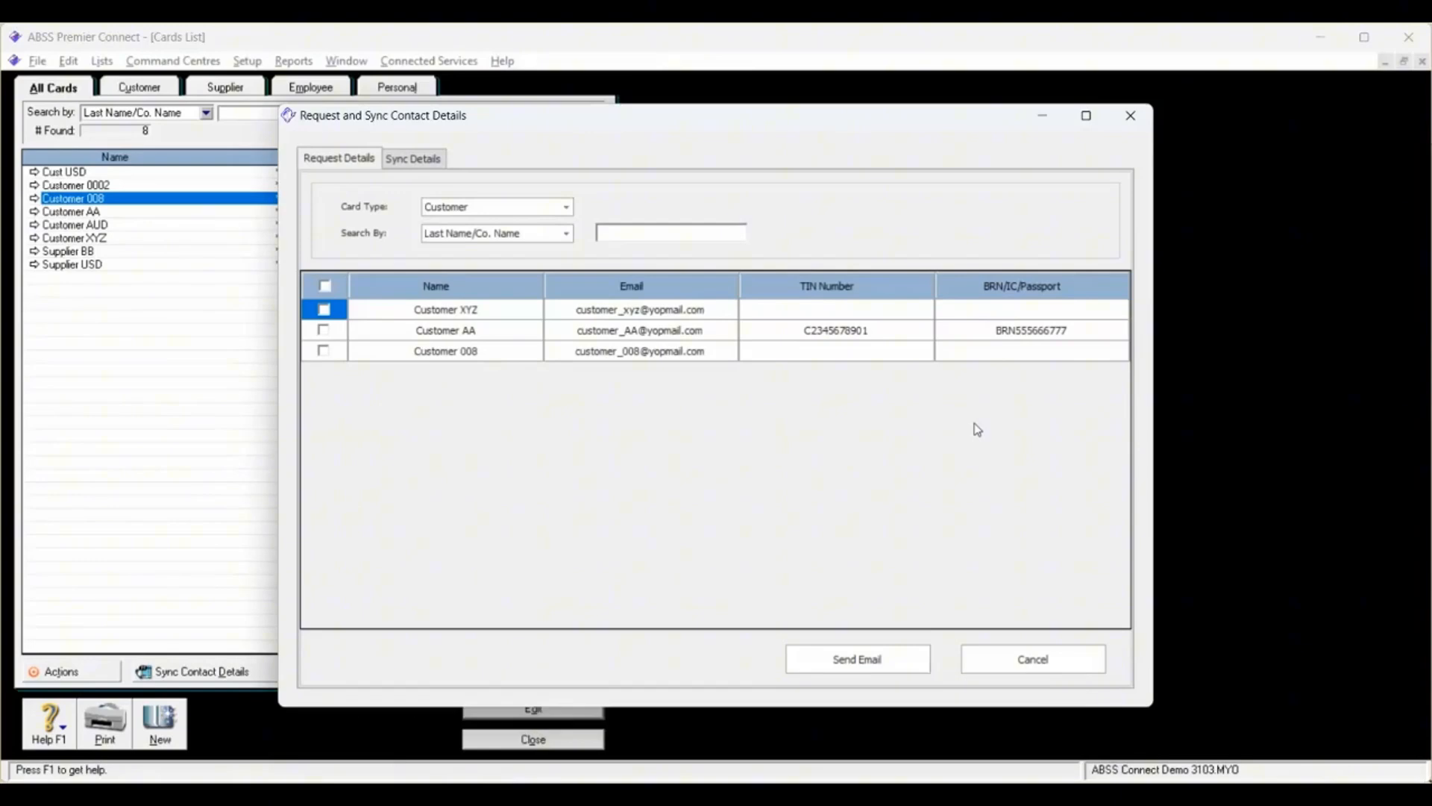
click(324, 355)
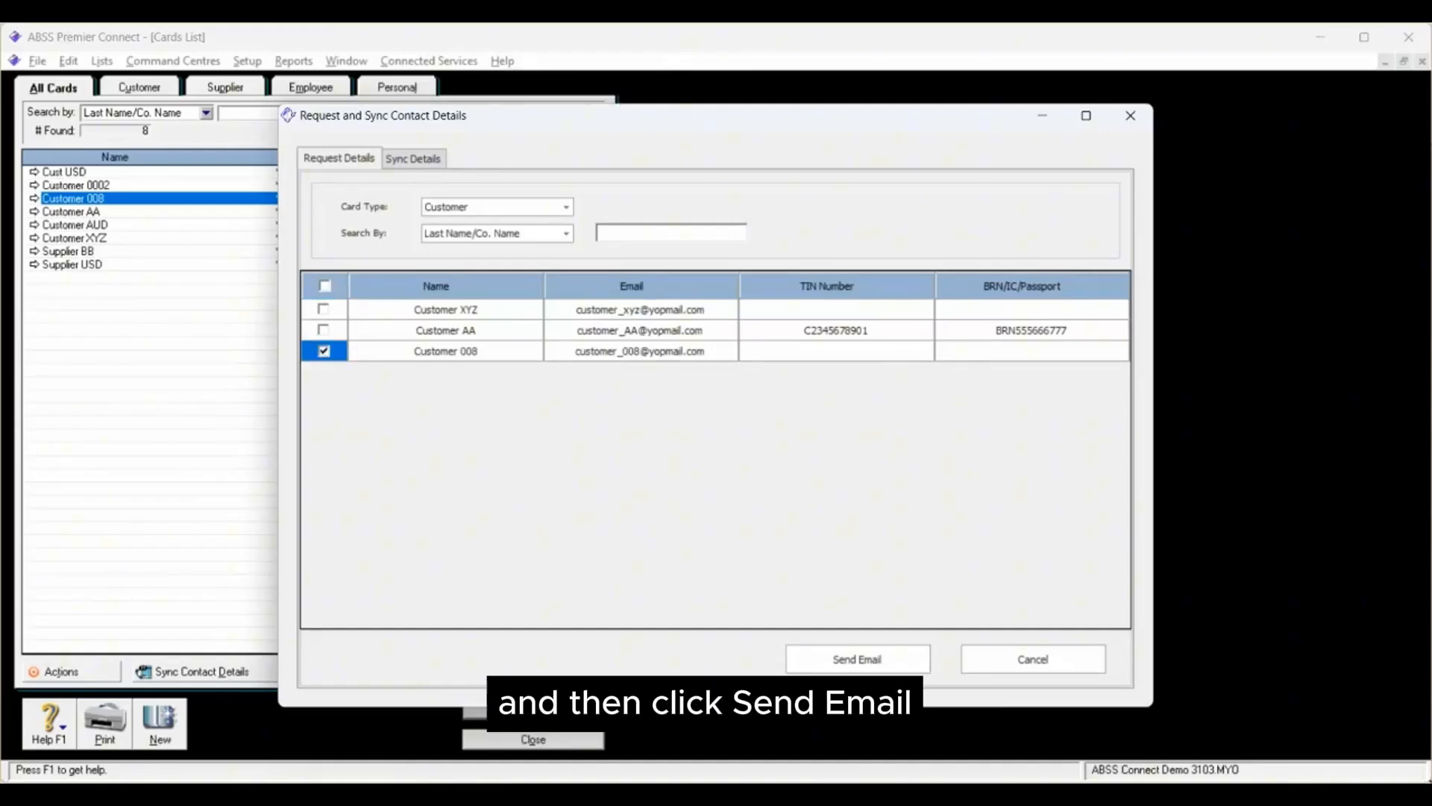
click(870, 665)
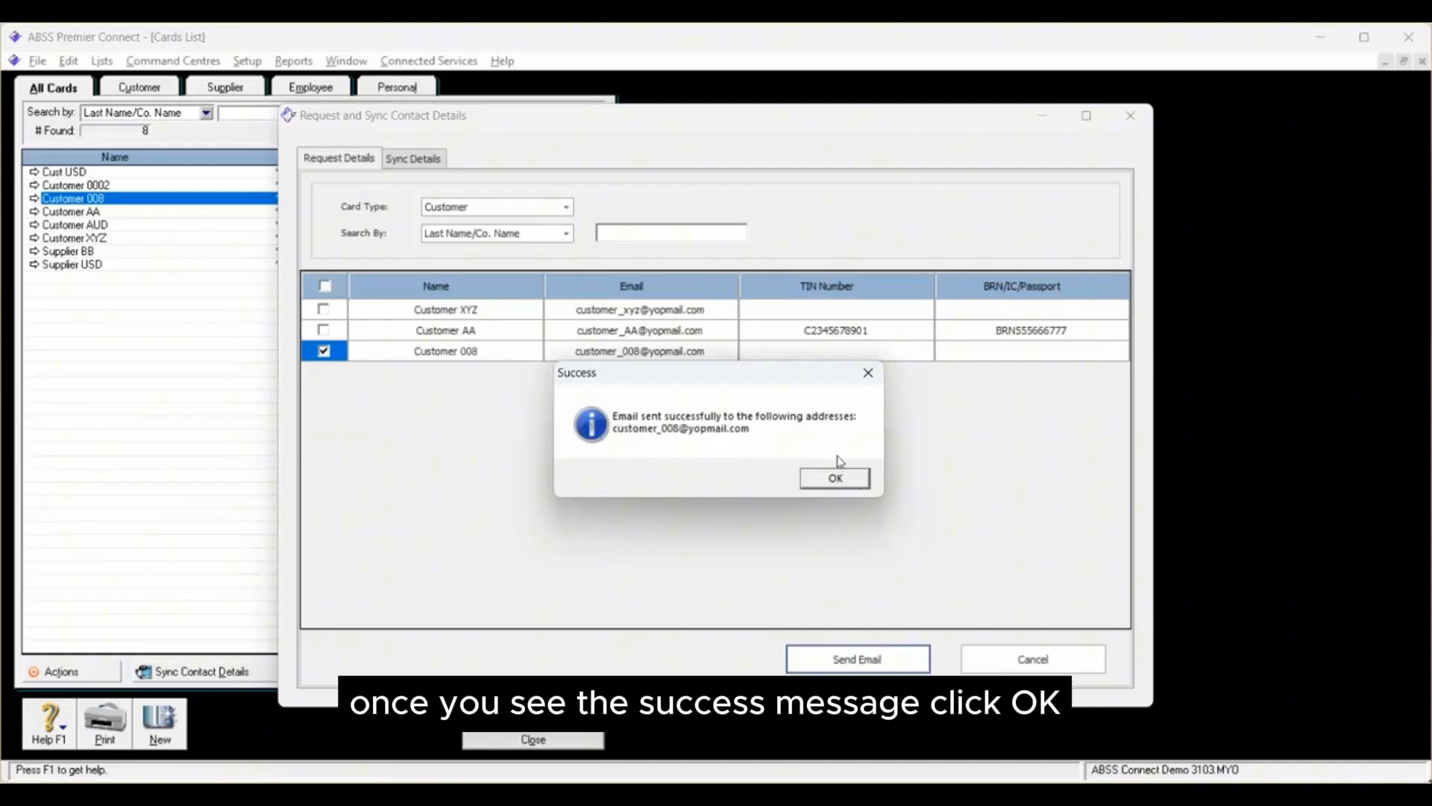
click(841, 482)
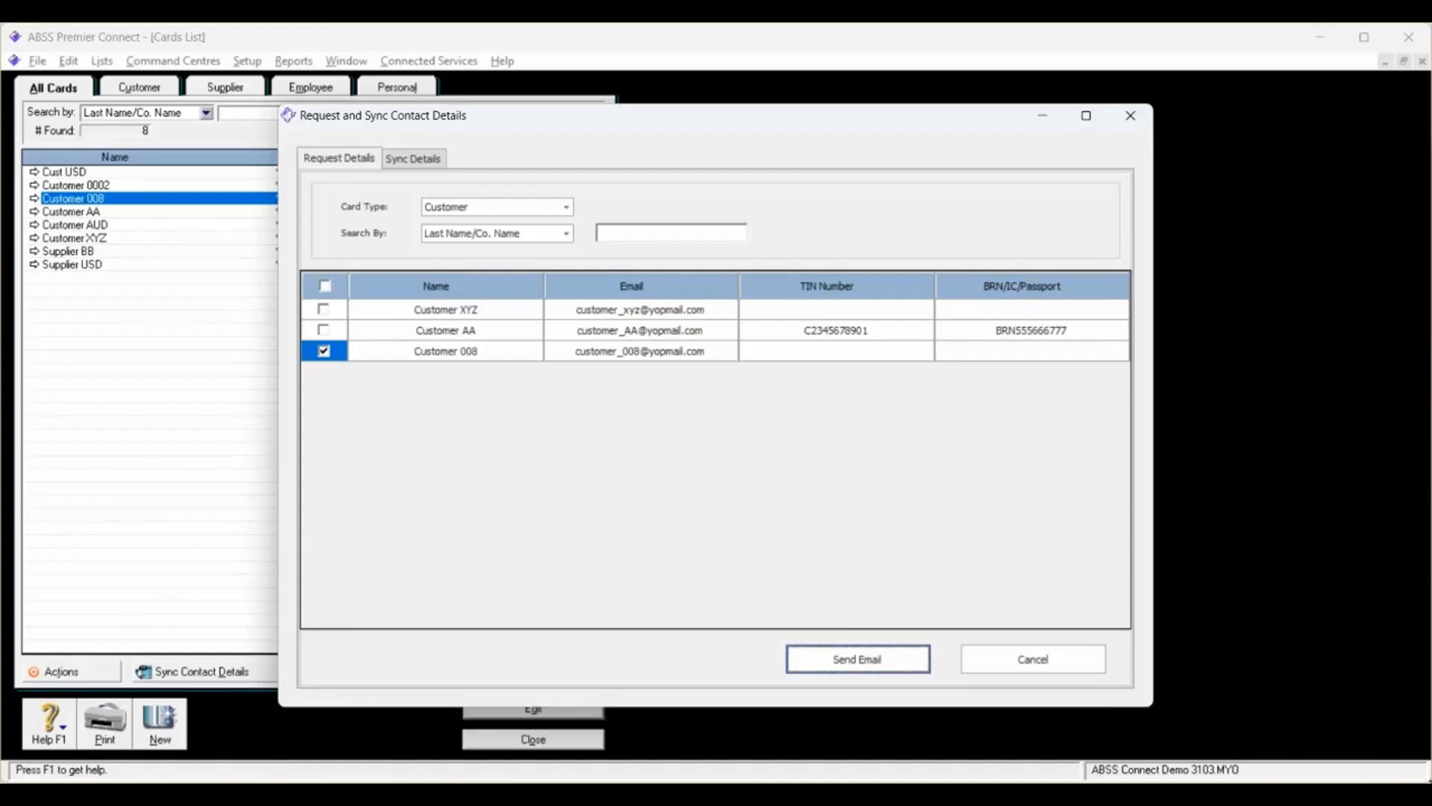
Step: Switch to YOPmail in Chrome and open Customer 008's mailbox
mouse_move(1008, 797)
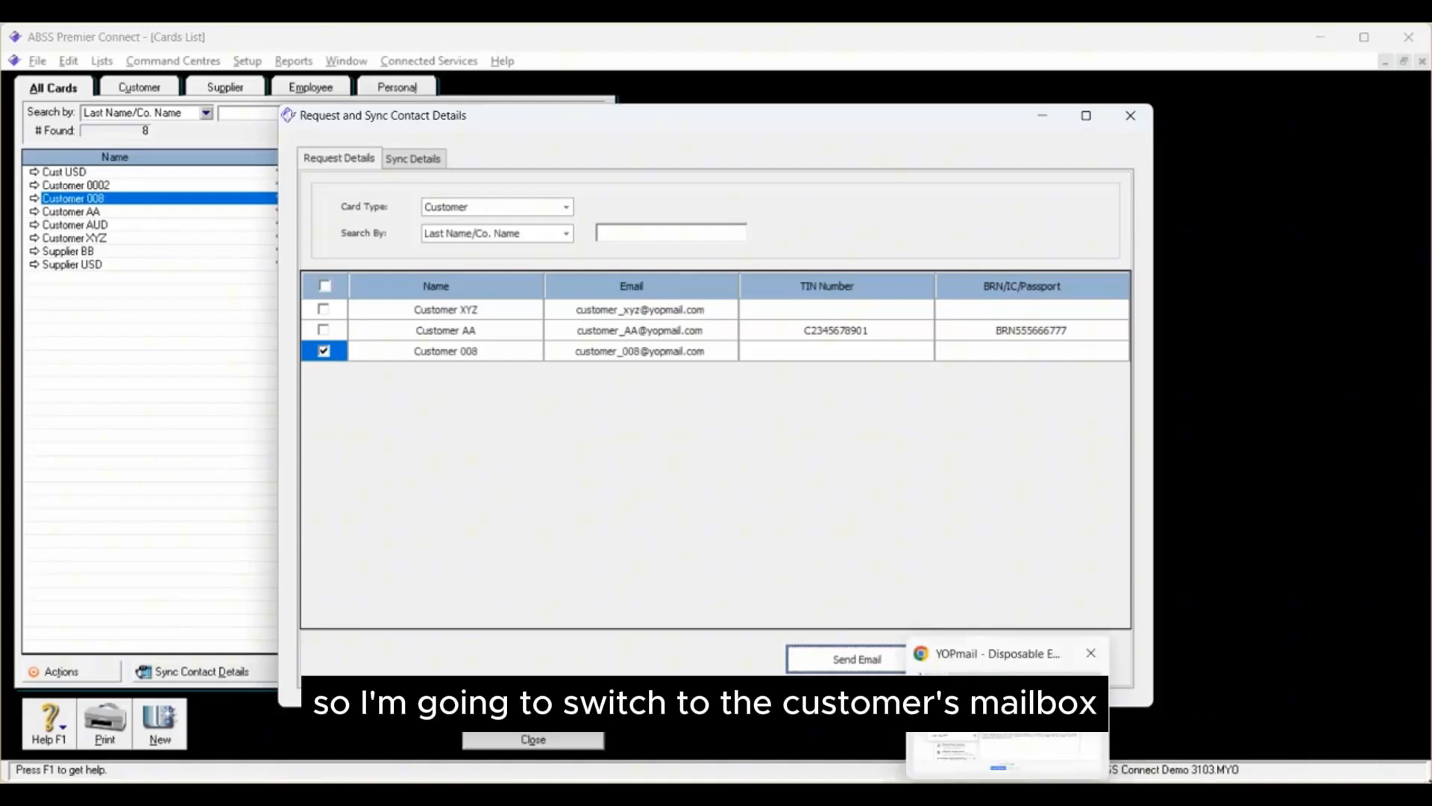
click(1031, 662)
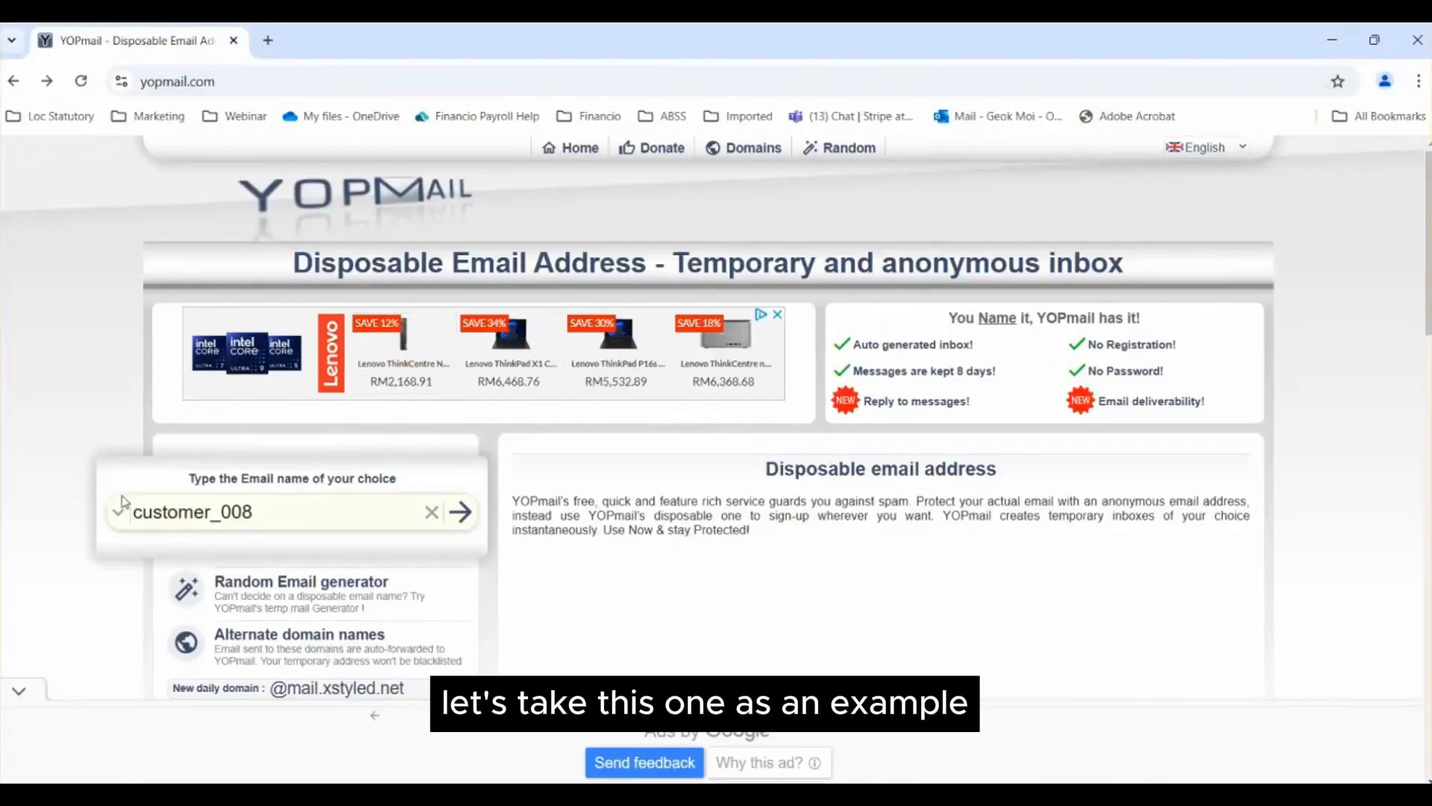
click(462, 513)
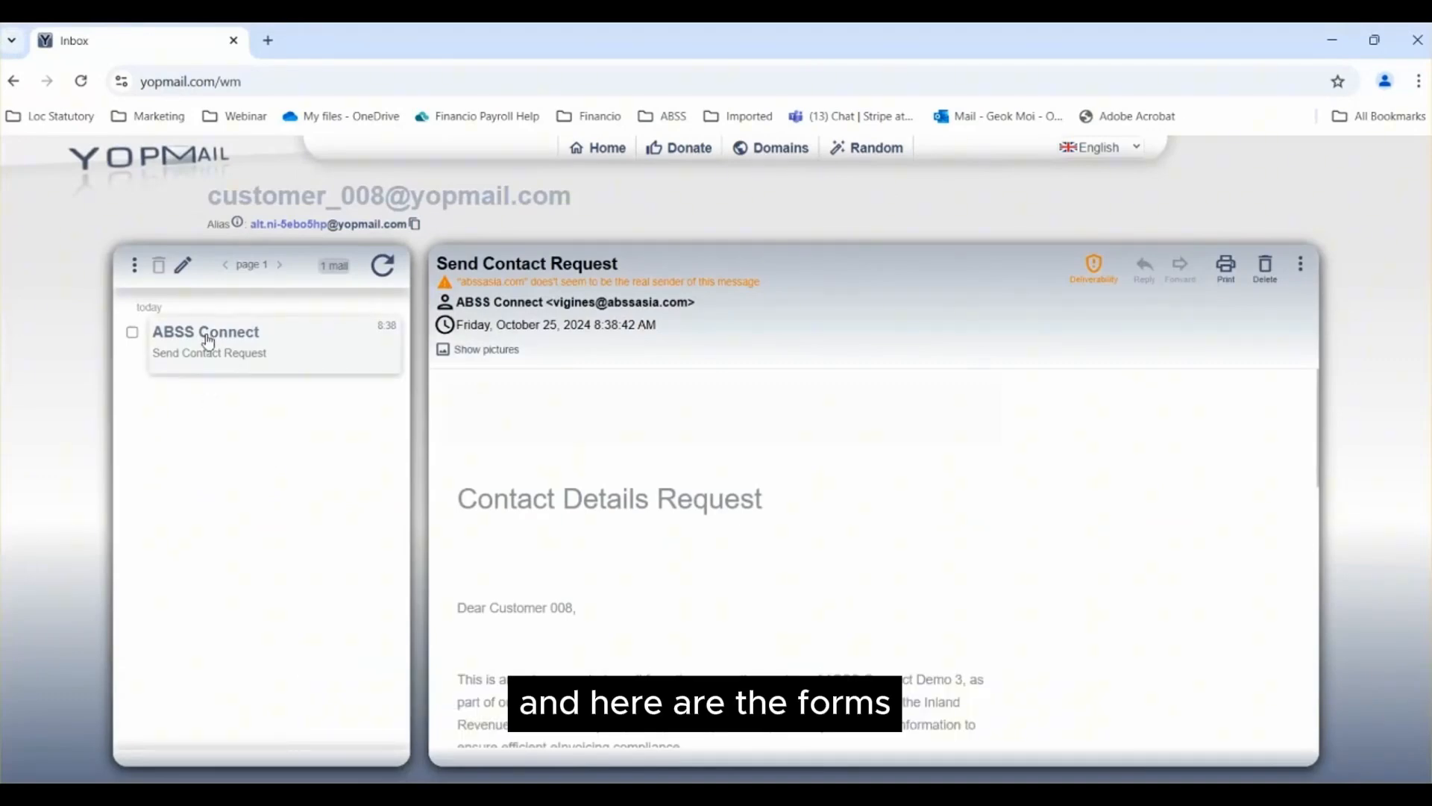
Step: Open the Contact Details Form linked in the Send Contact Request email from ABSS Connect
scroll(901, 462, down, 1)
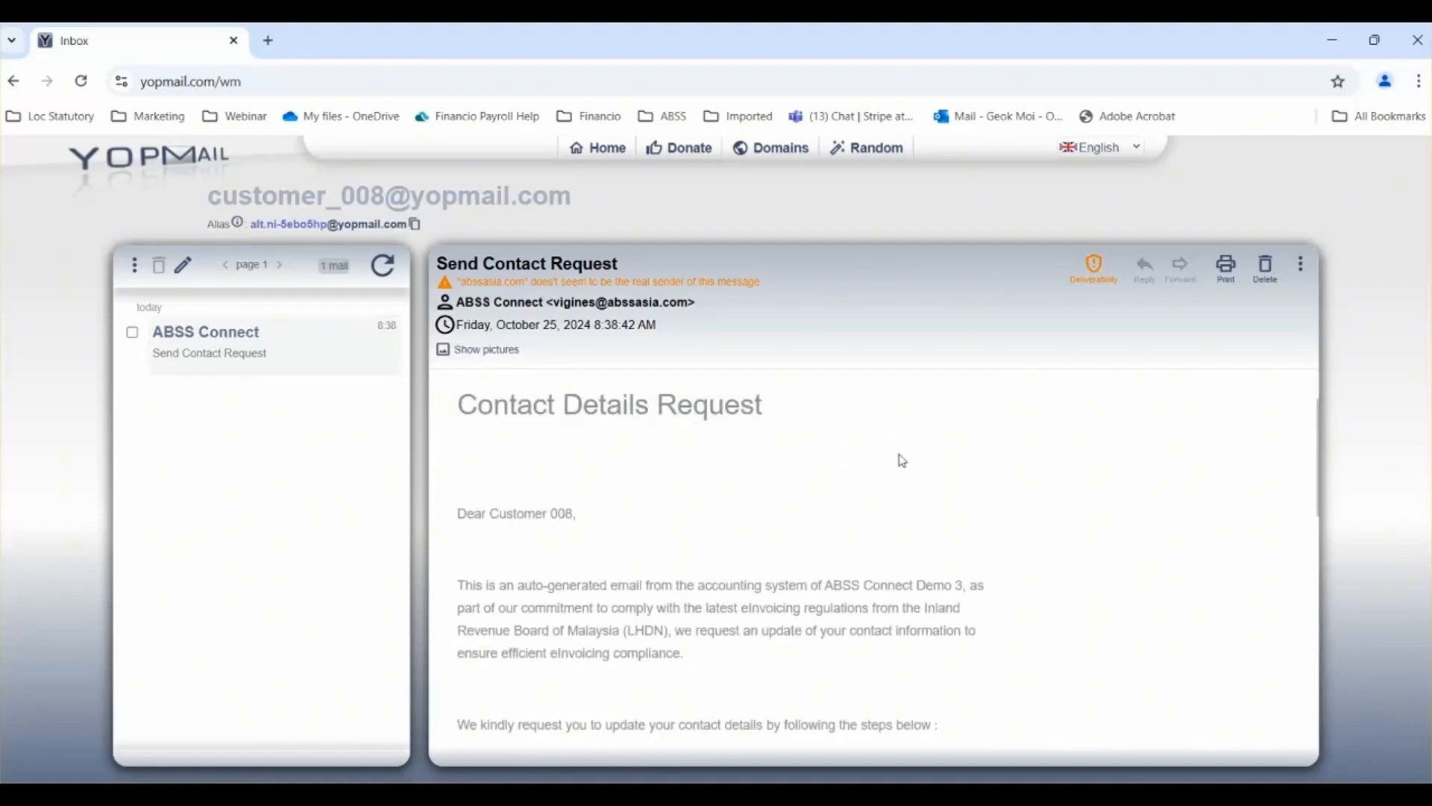
scroll(900, 460, down, 3)
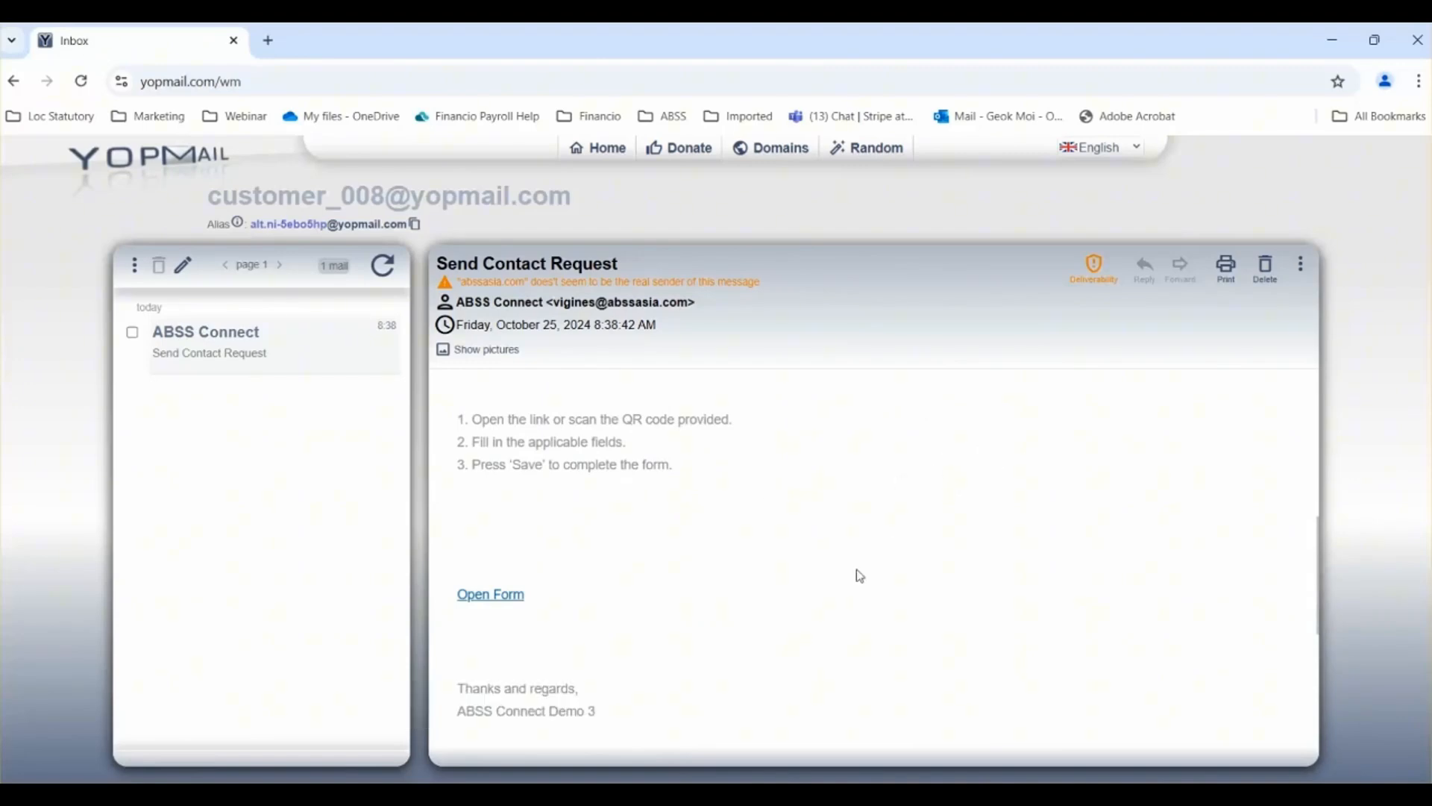
click(492, 594)
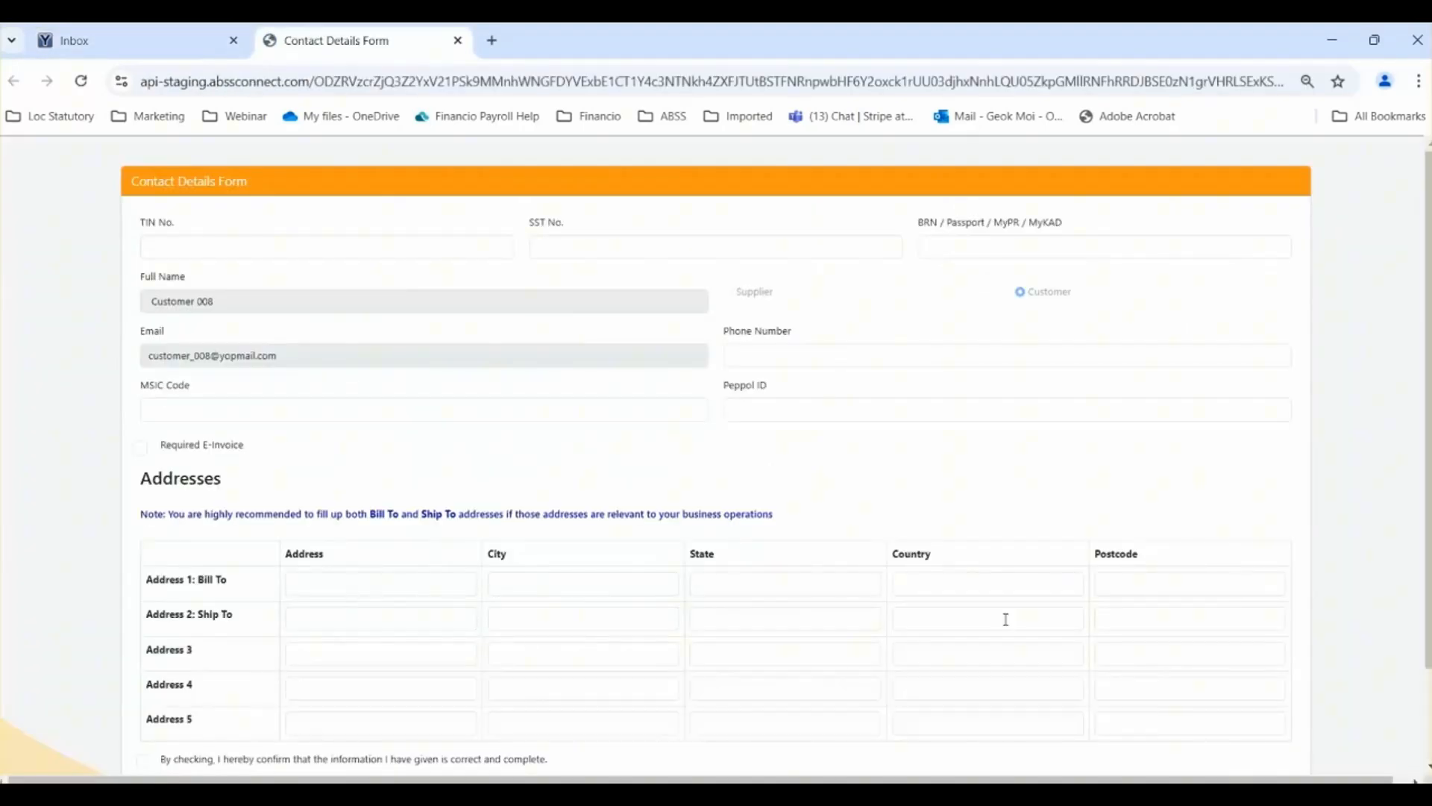
Step: Fill in the customer's TIN number and SST number on the Contact Details Form
scroll(1427, 593, down, 1)
drag(1428, 593, 1428, 633)
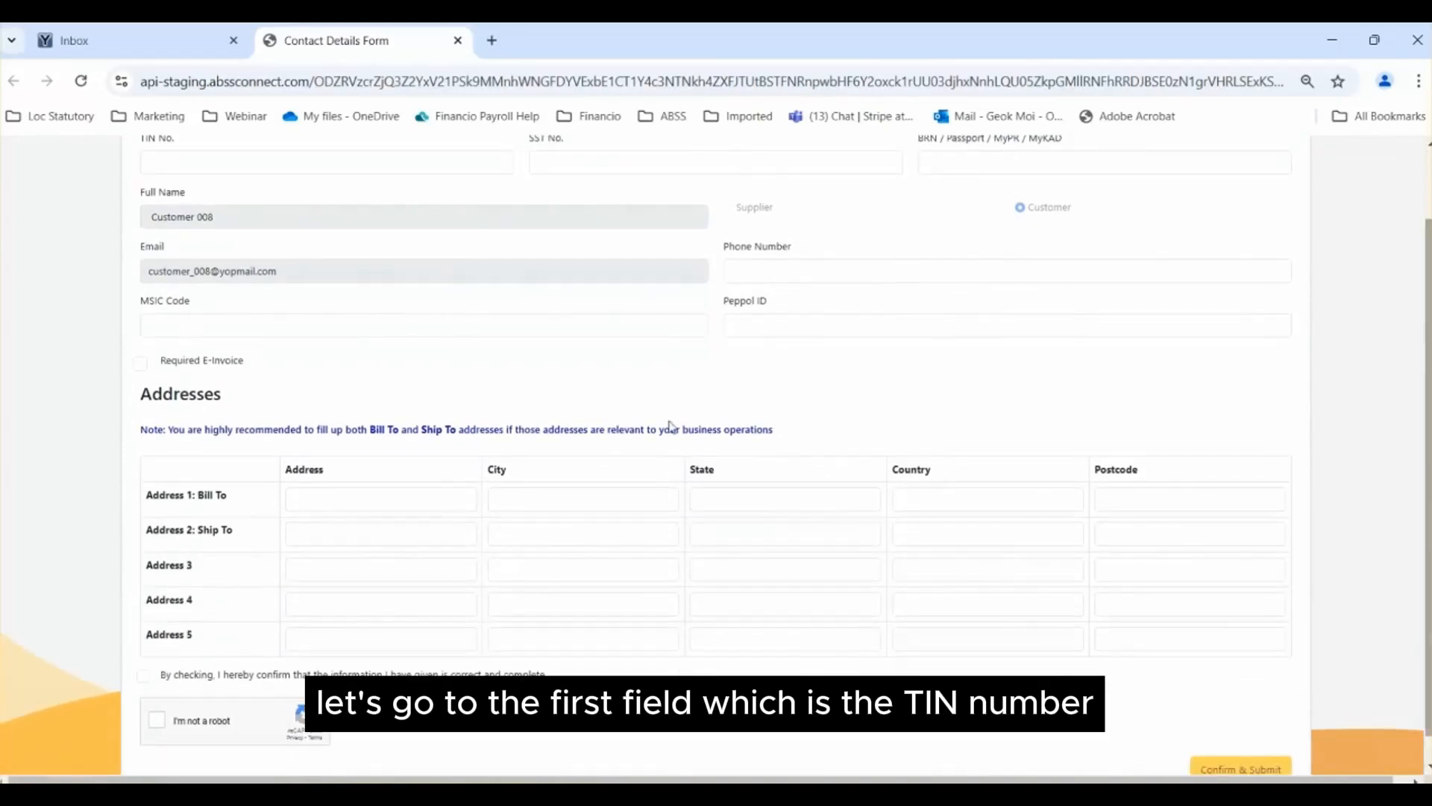
click(245, 162)
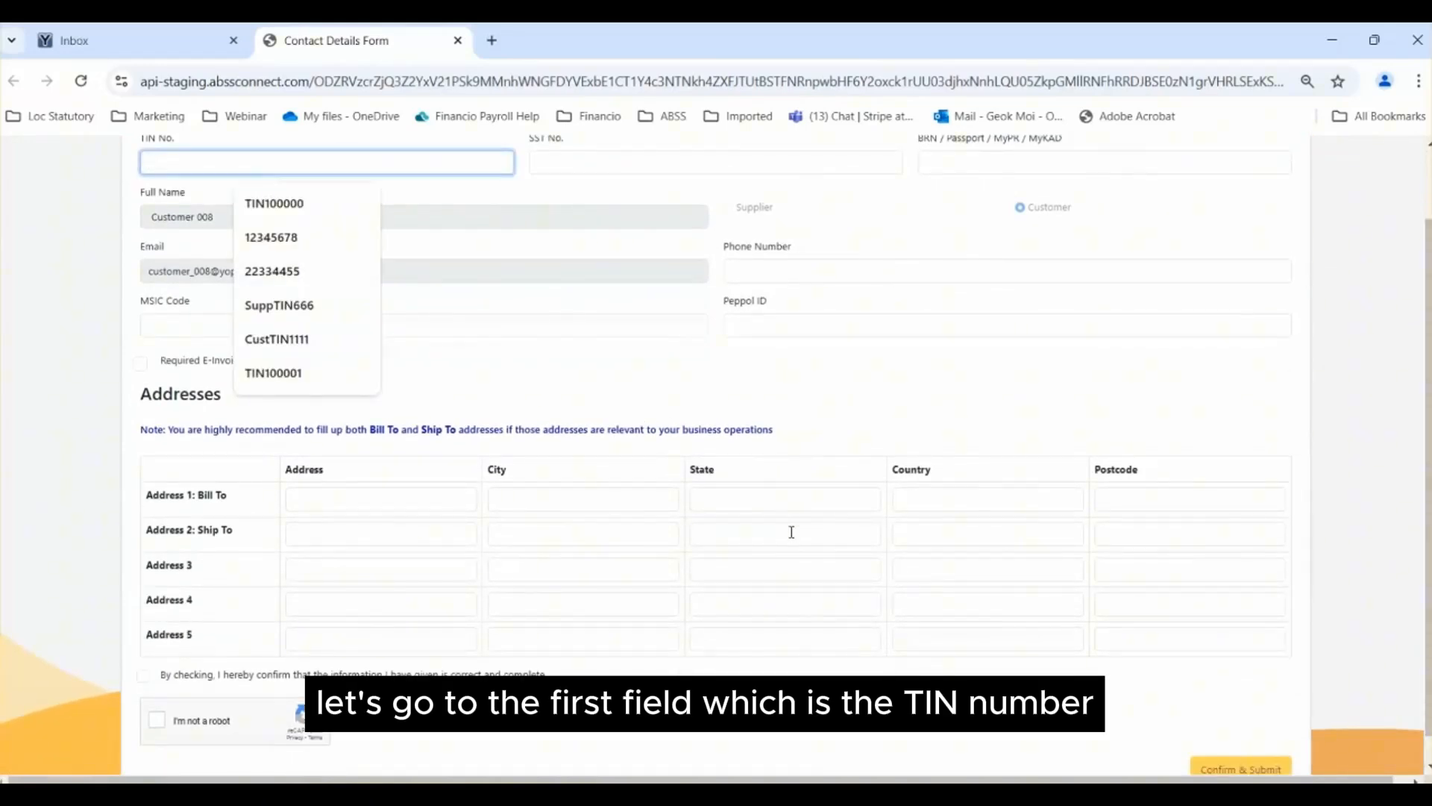
text(C1)
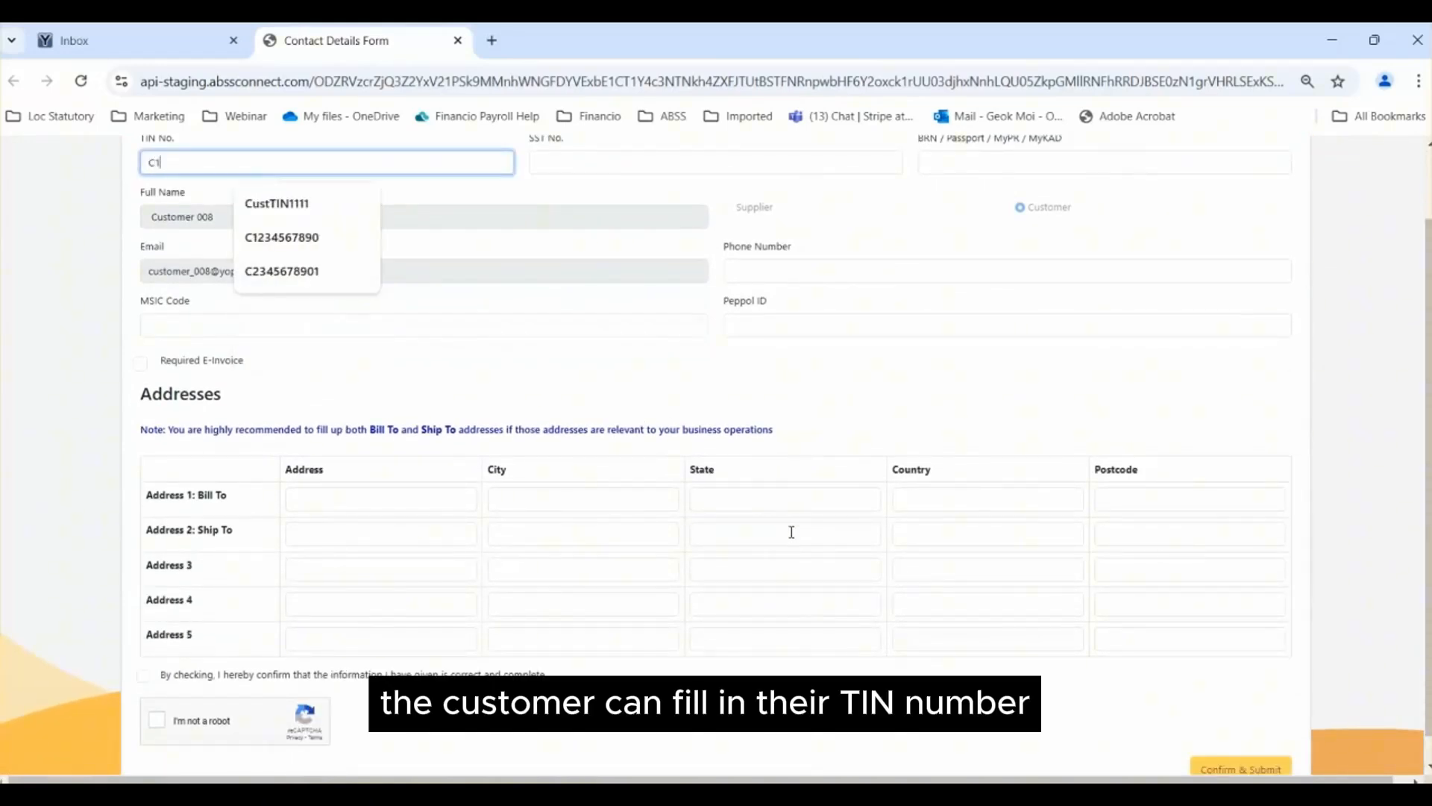
text(2345678)
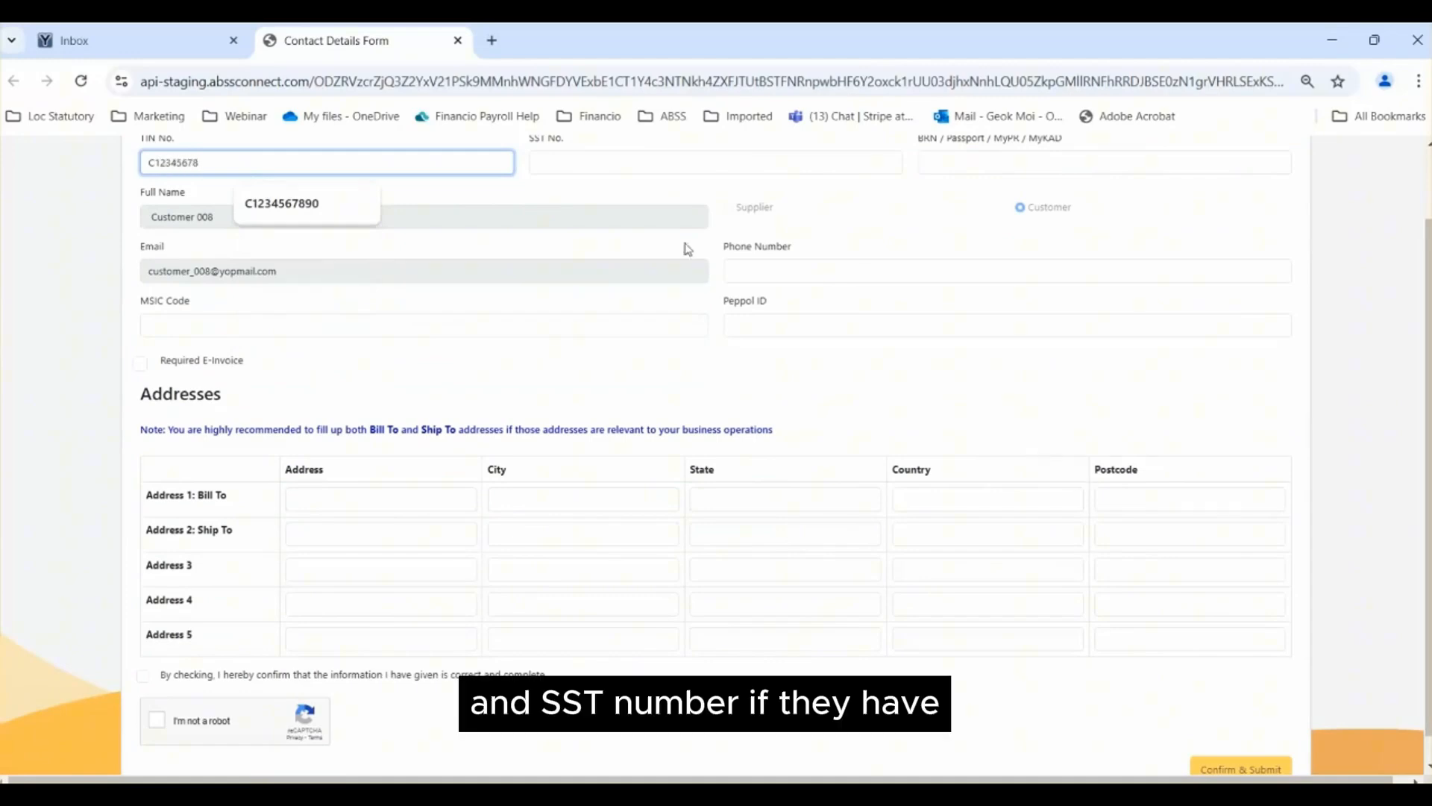
click(664, 164)
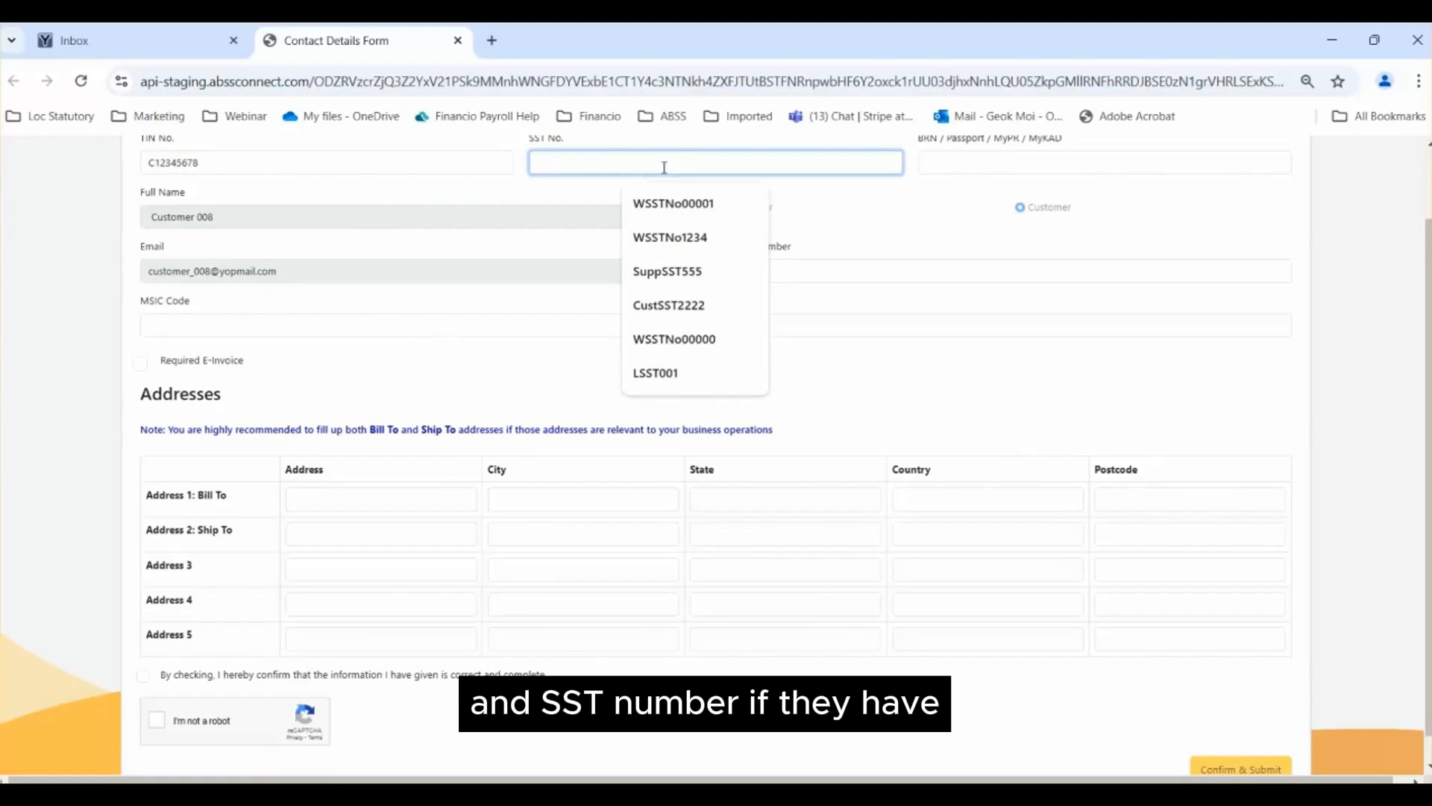
text(SST)
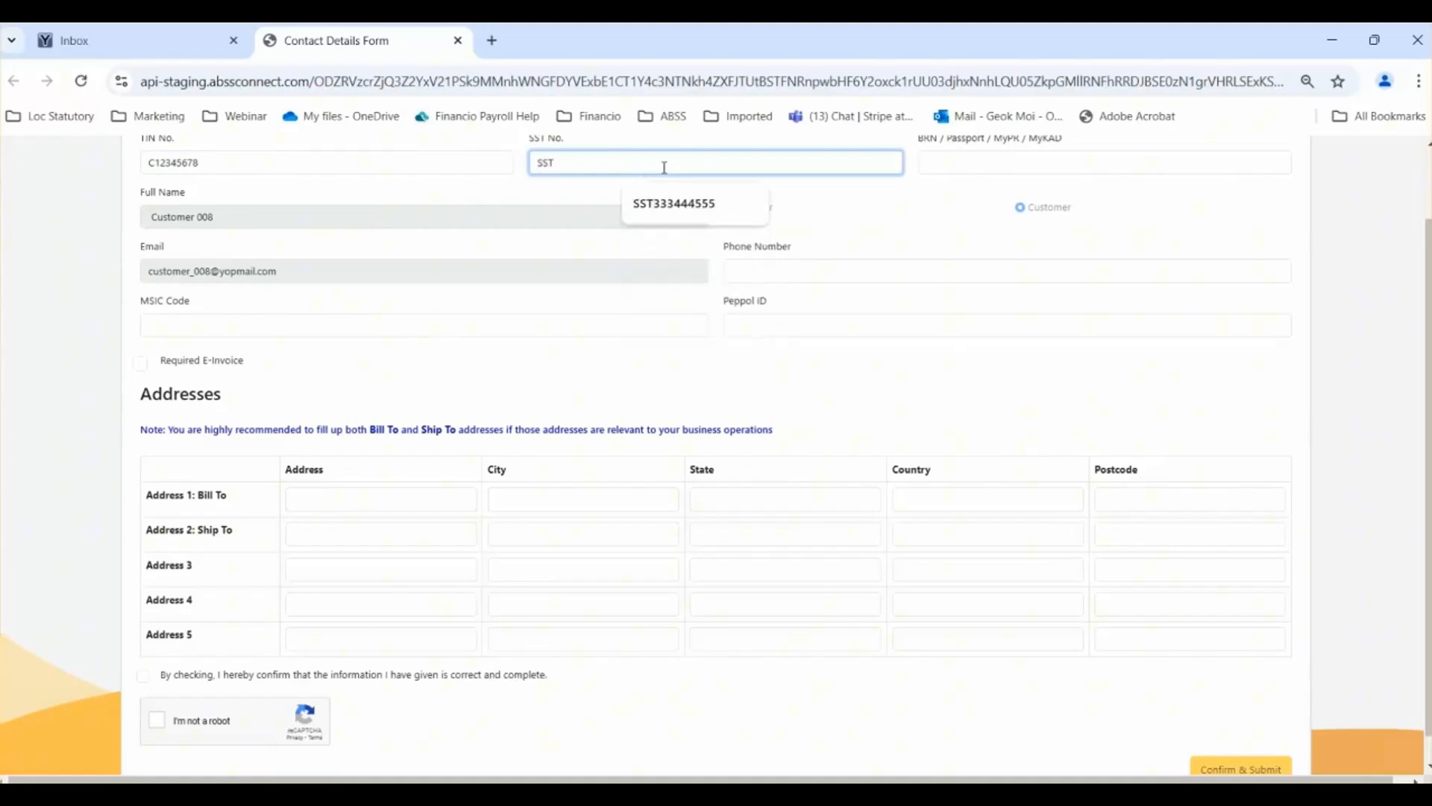
text(1234567)
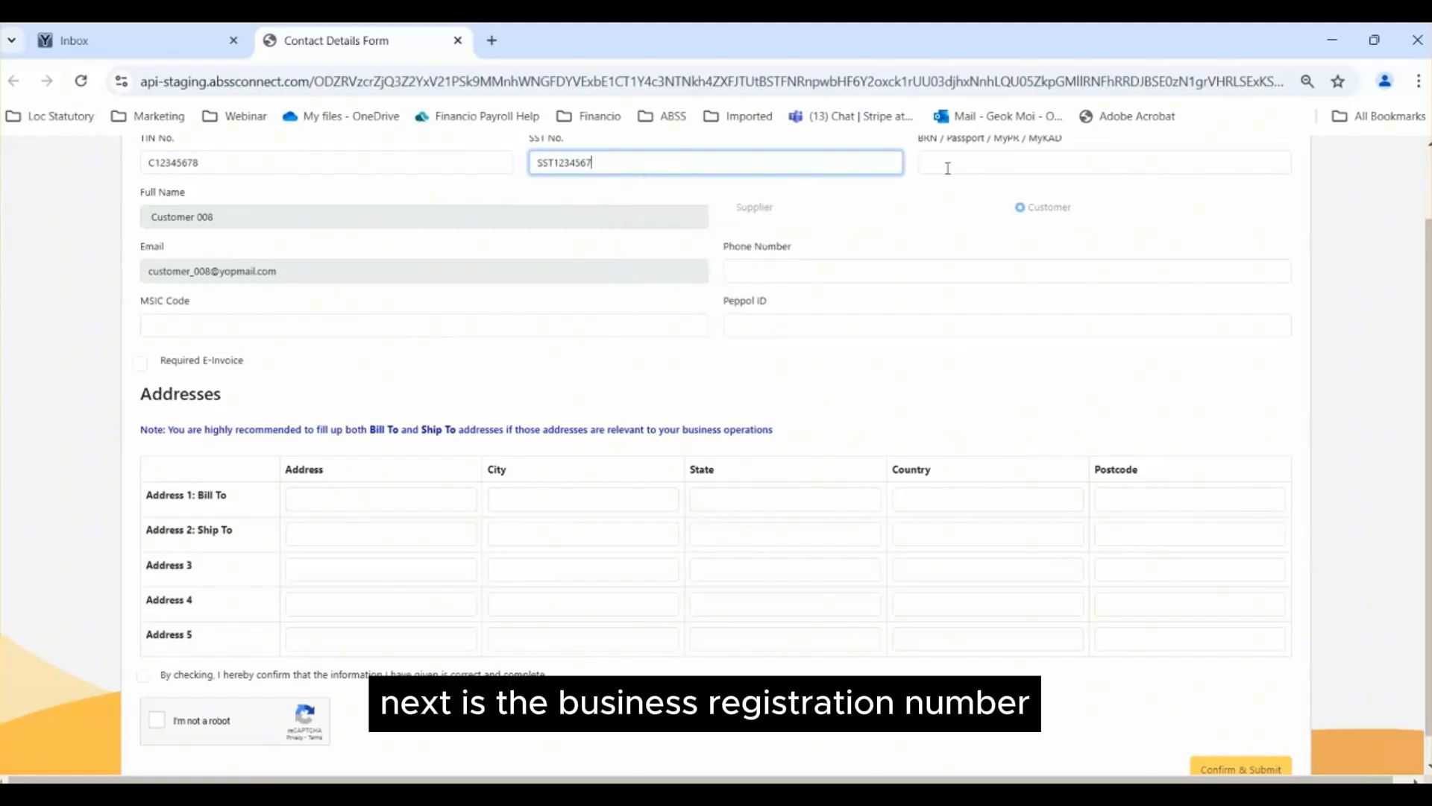
Step: Fill in the customer's business registration number and phone number
click(997, 168)
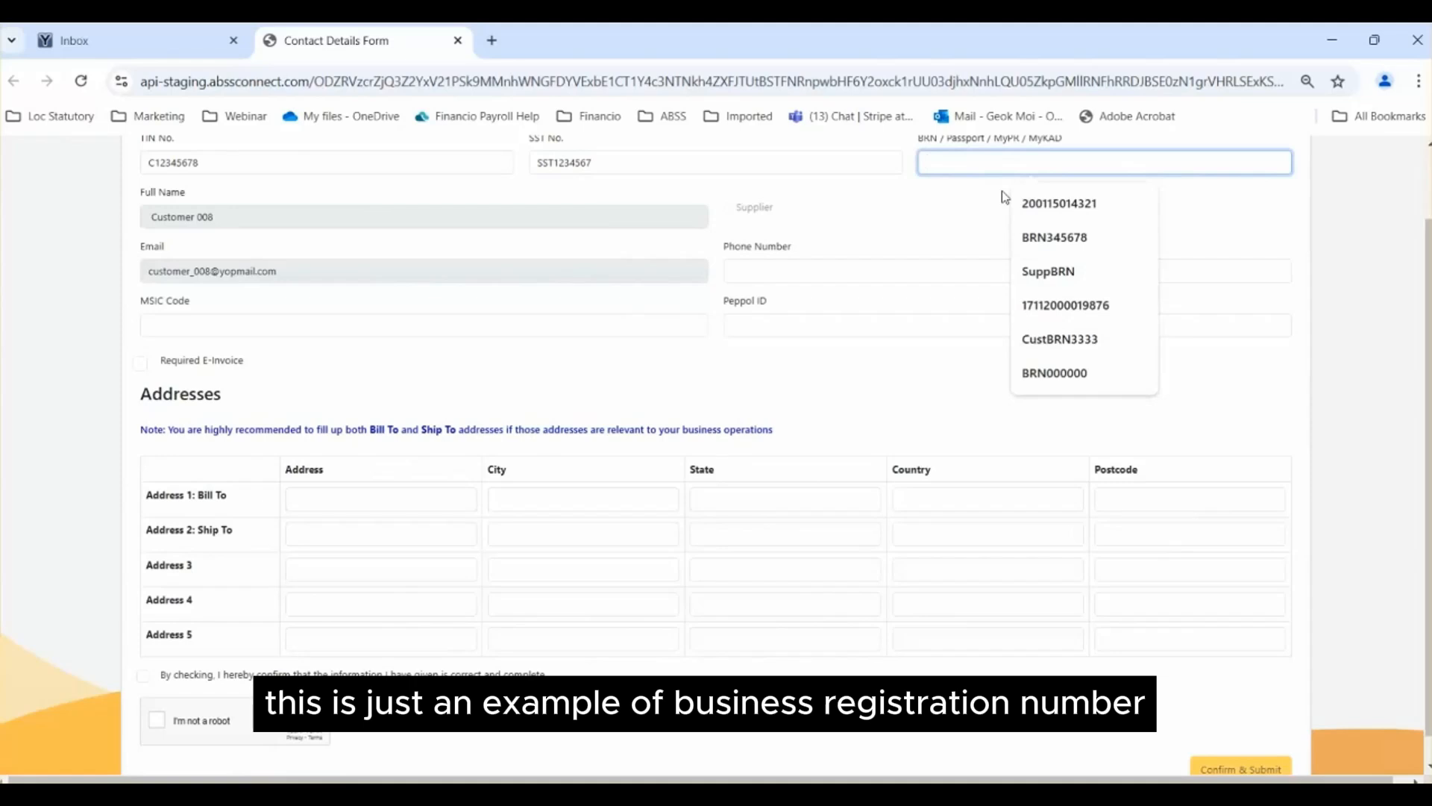
text(2009)
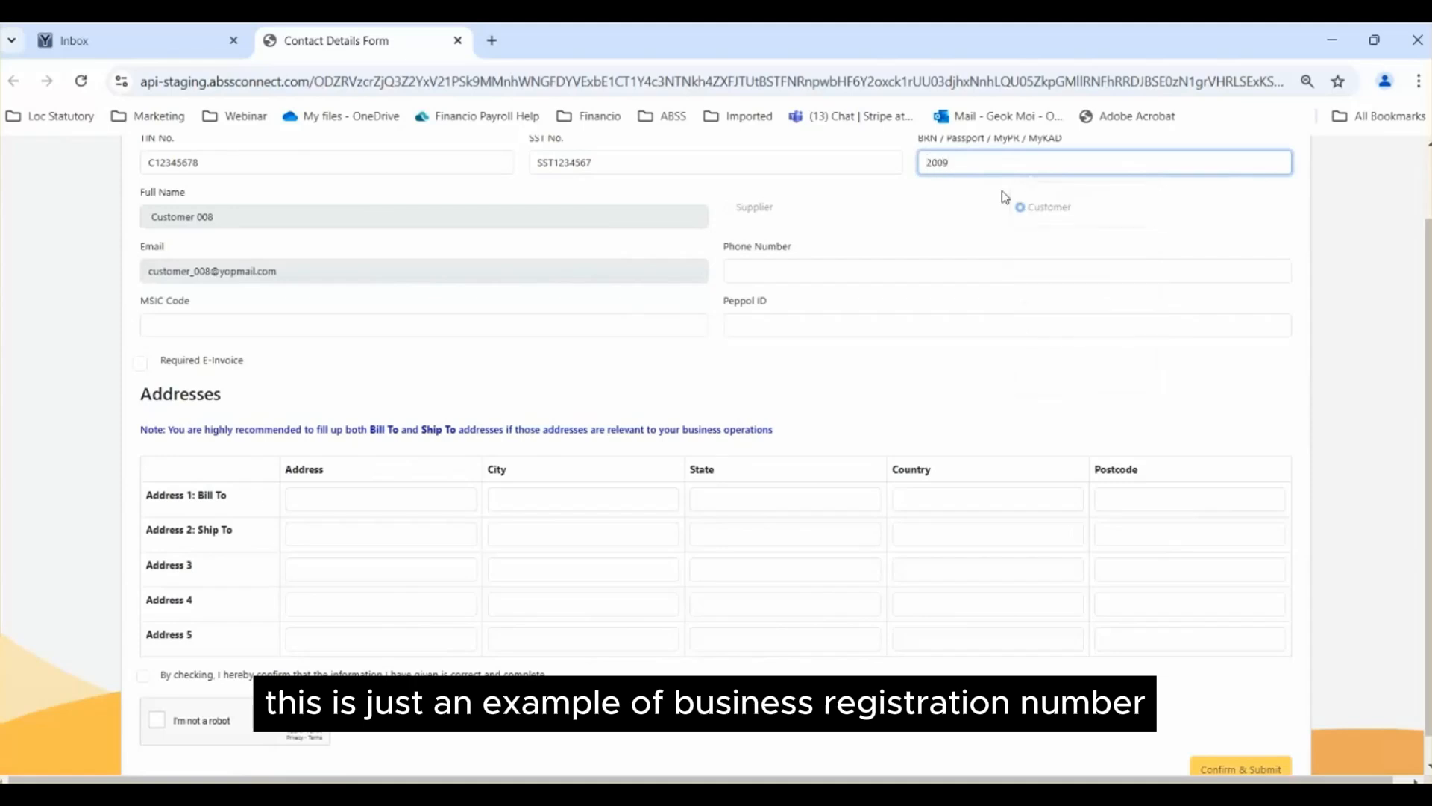
text(1234)
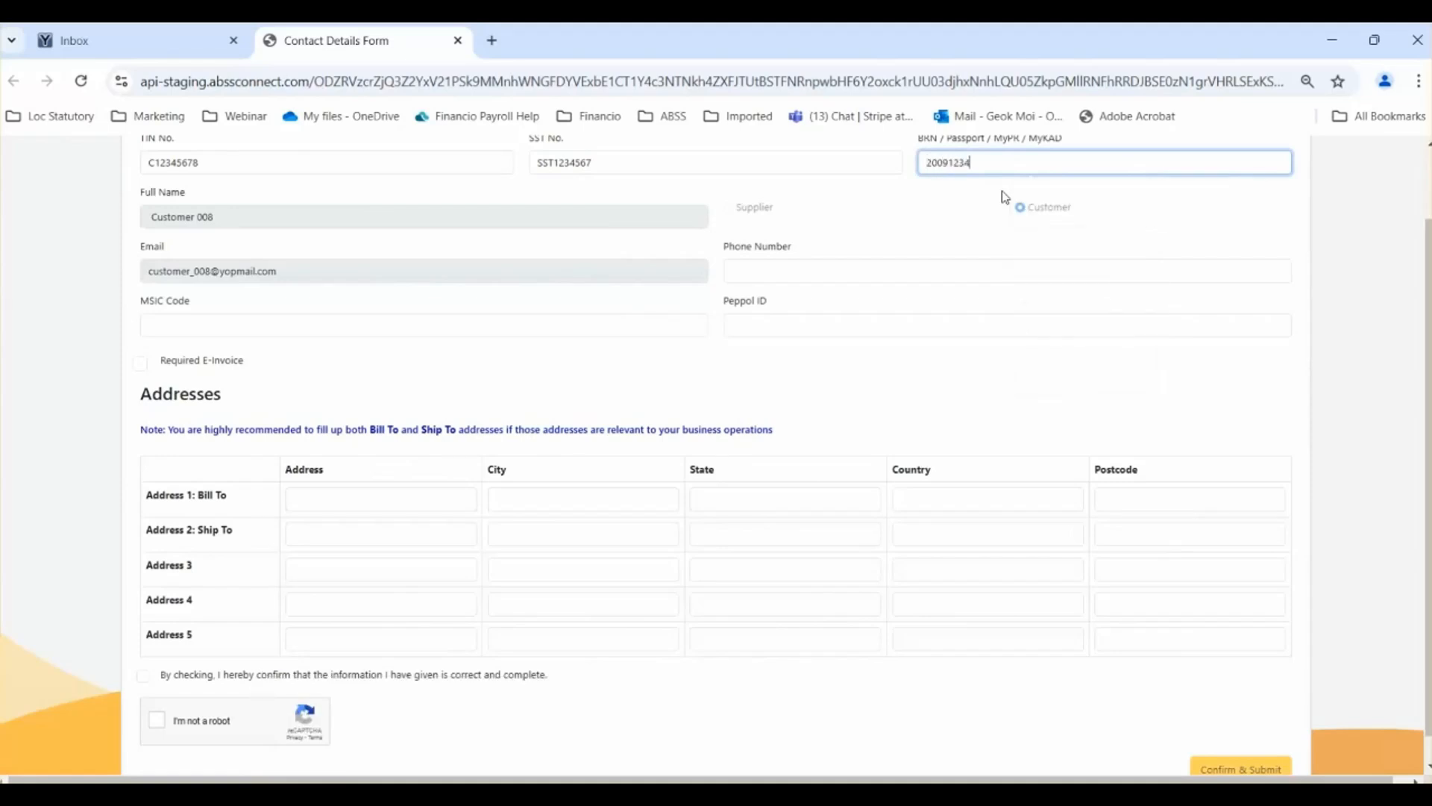
text(5678)
click(816, 280)
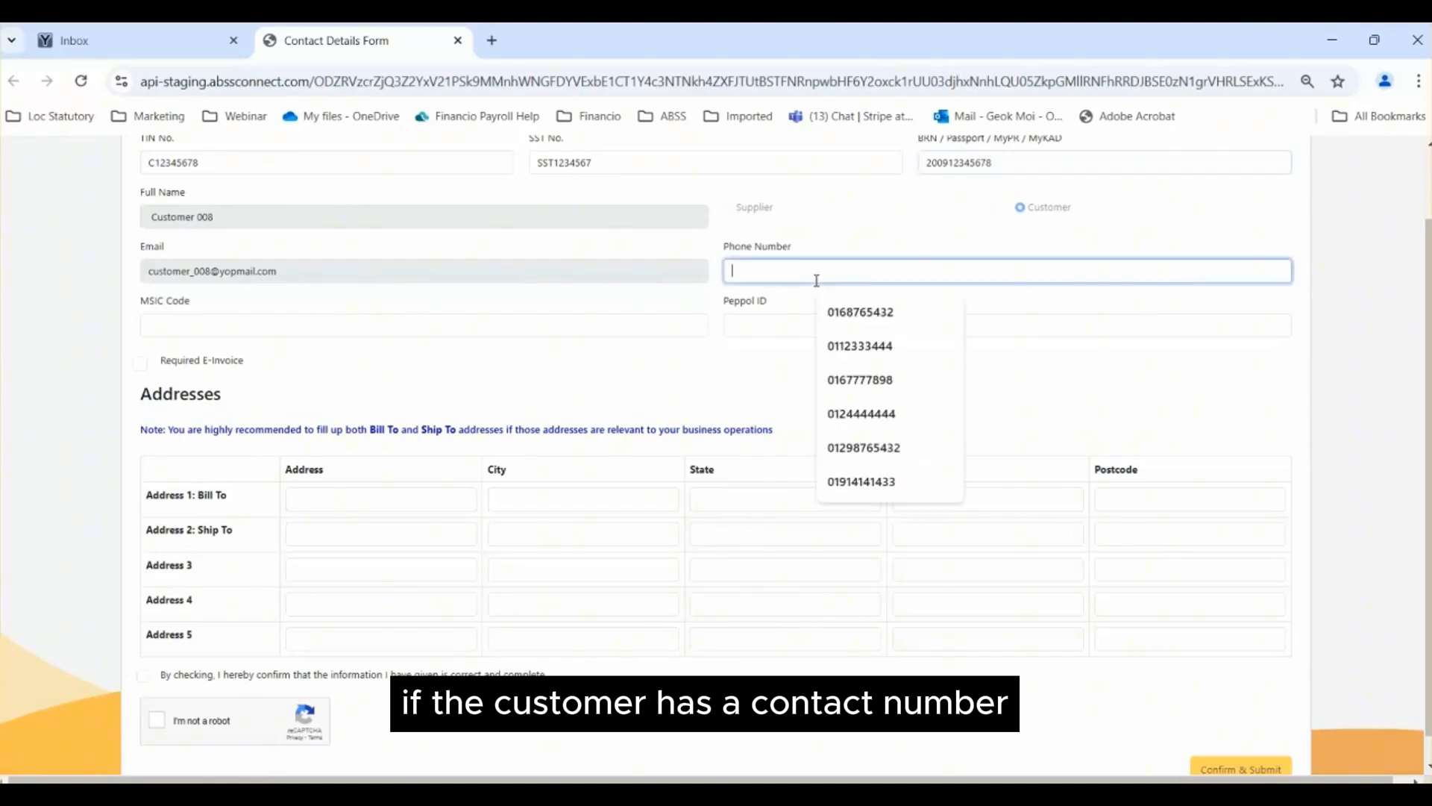
text(011)
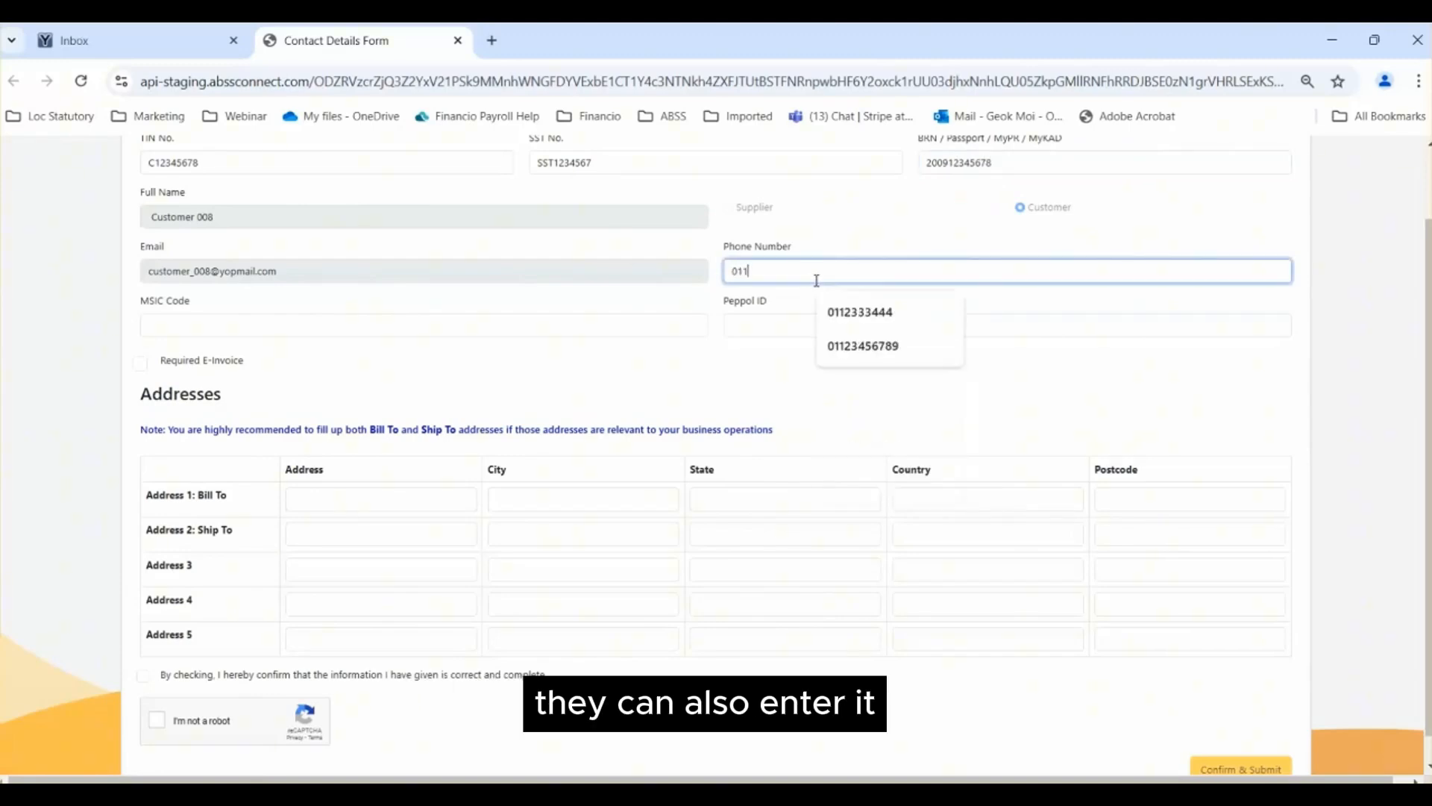
text(23456)
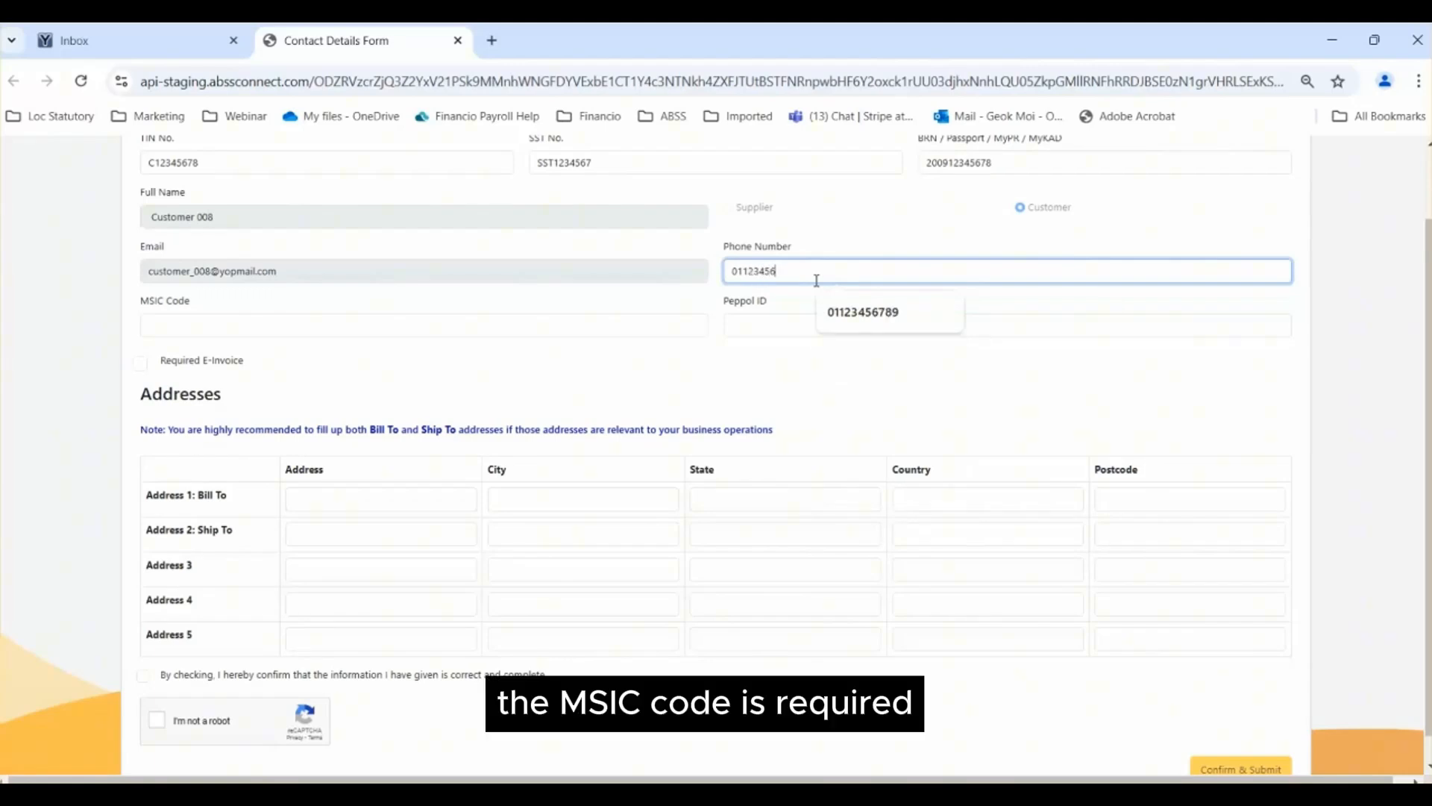
text(78)
Step: Set the MSIC code to 01111 and mark the customer as requiring an e-invoice
click(358, 325)
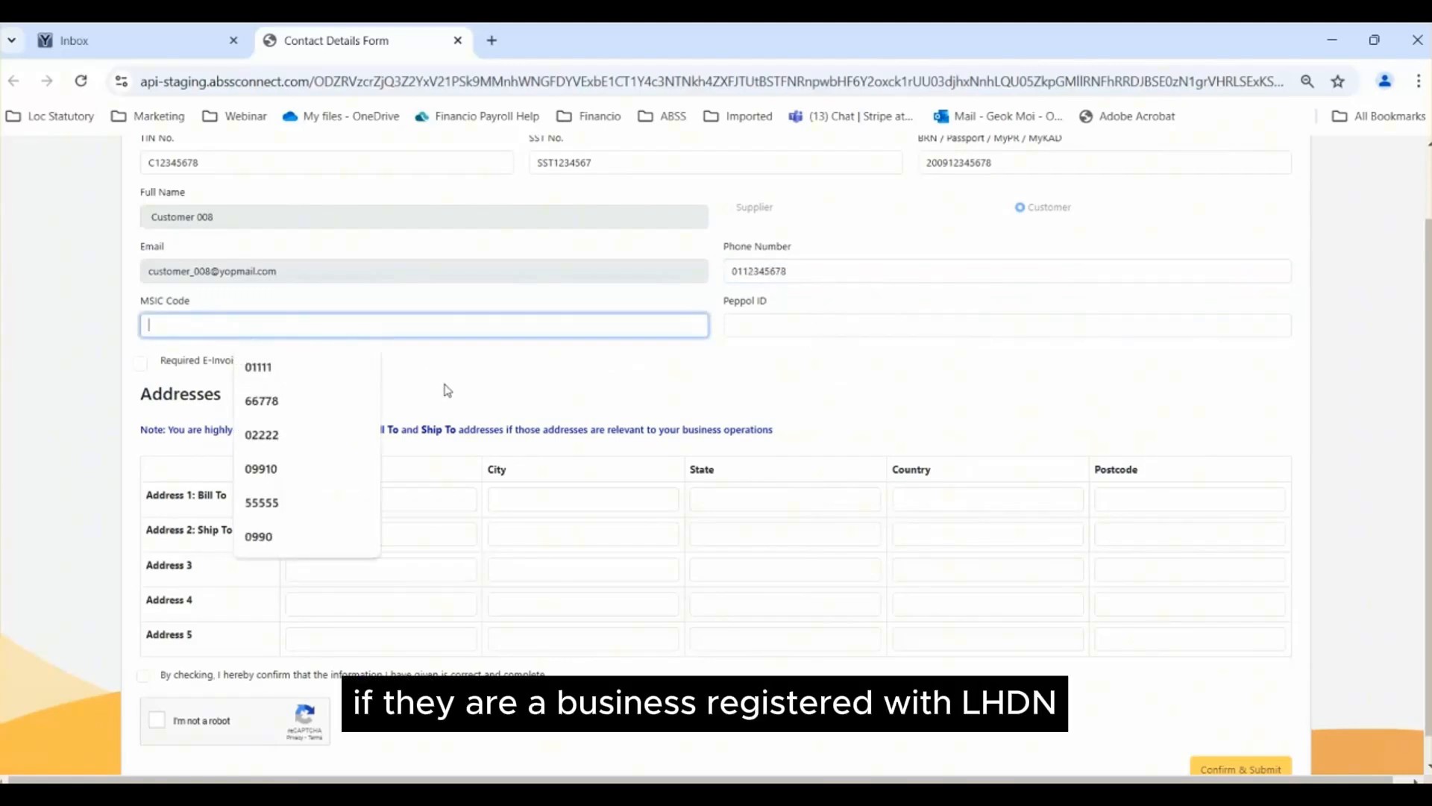
text(0)
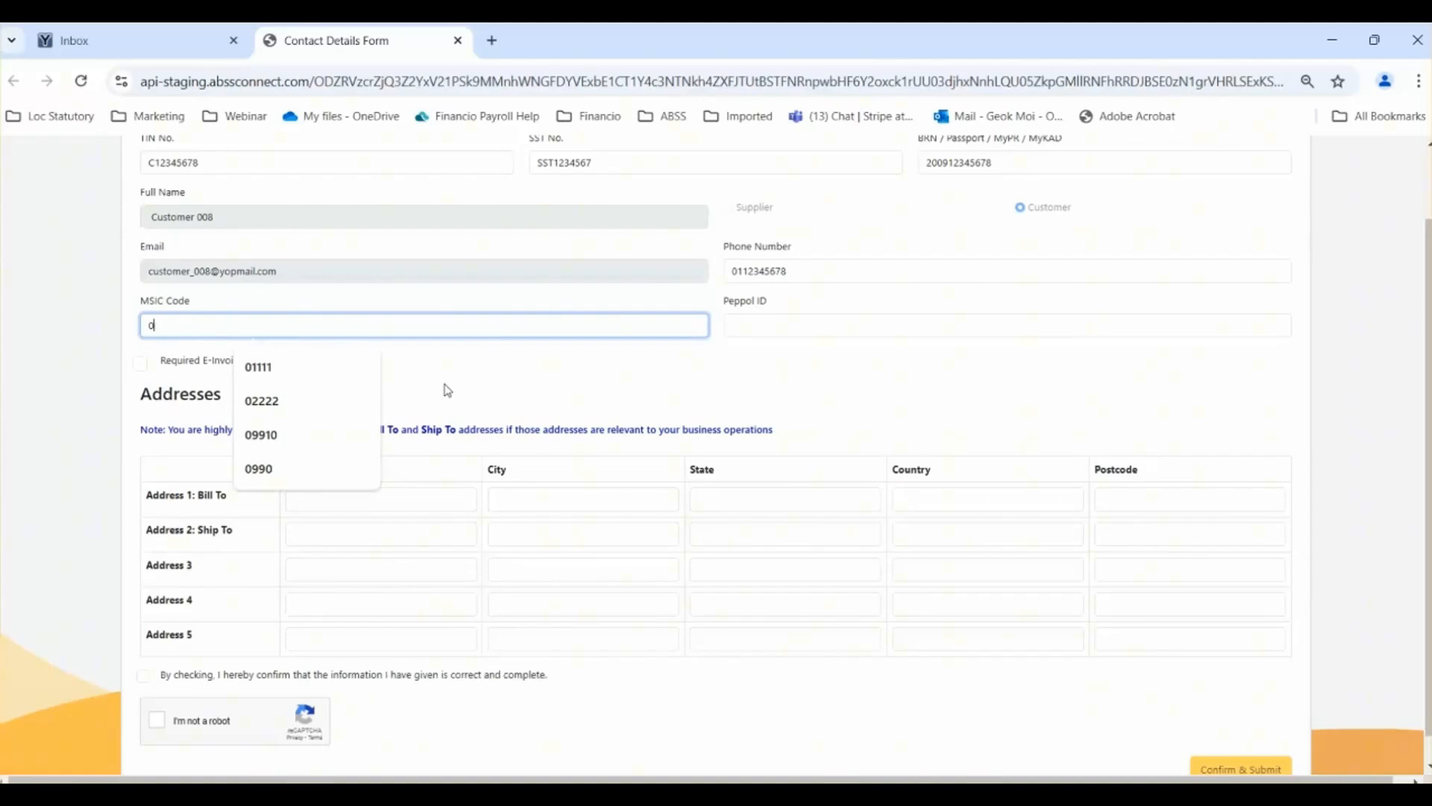
key(Down)
key(Return)
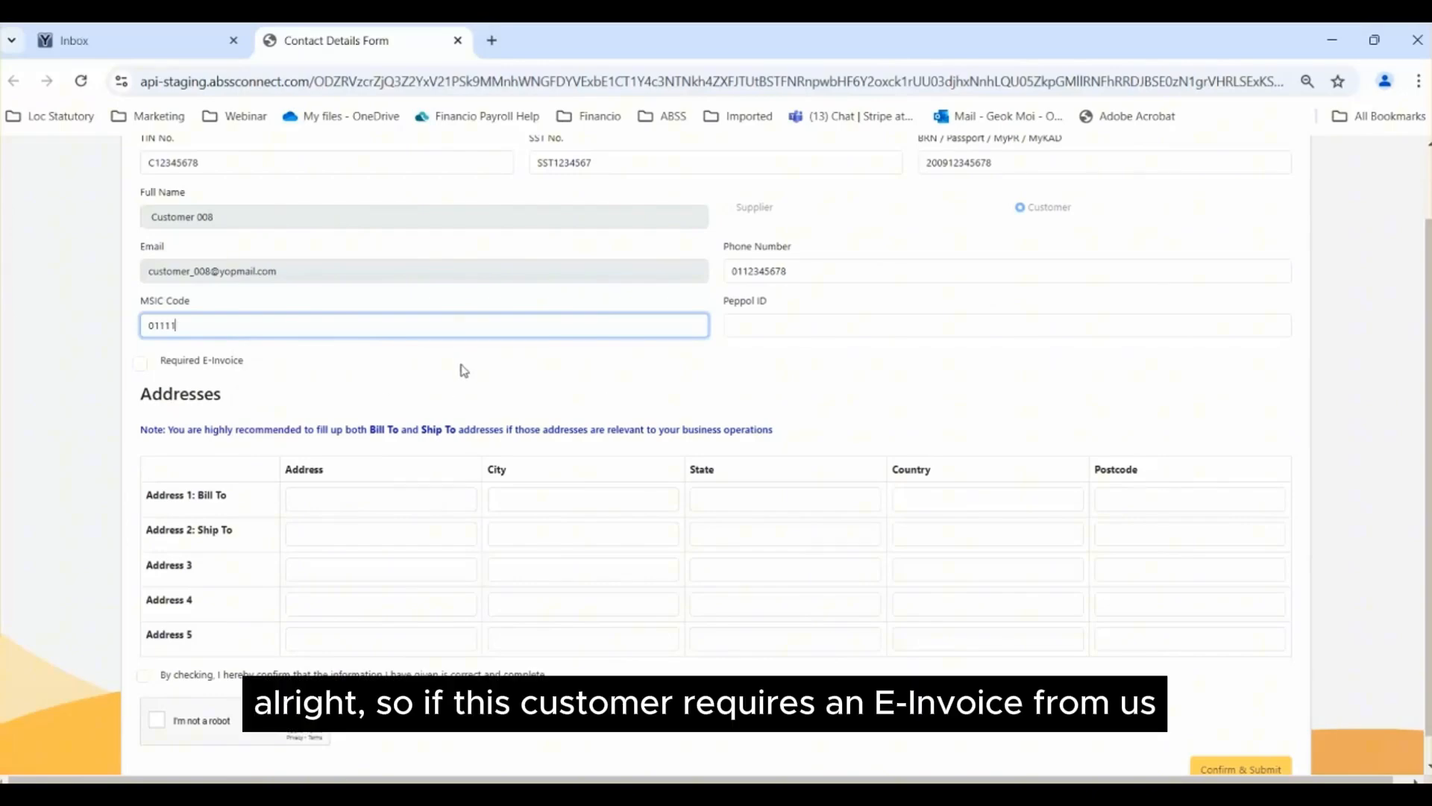
click(141, 364)
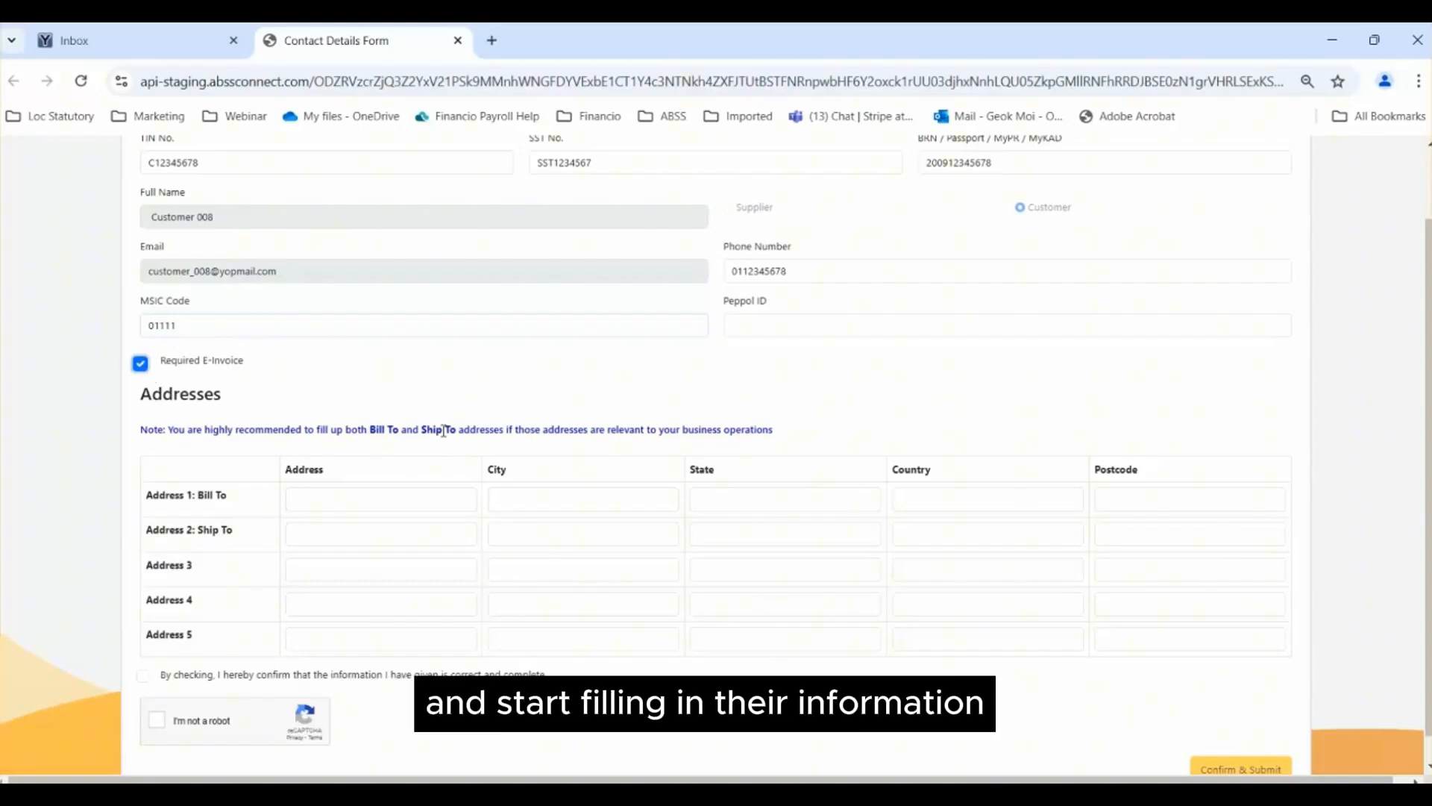
Step: Fill in the Bill To row with the customer's address, city, state, country and postcode
click(334, 495)
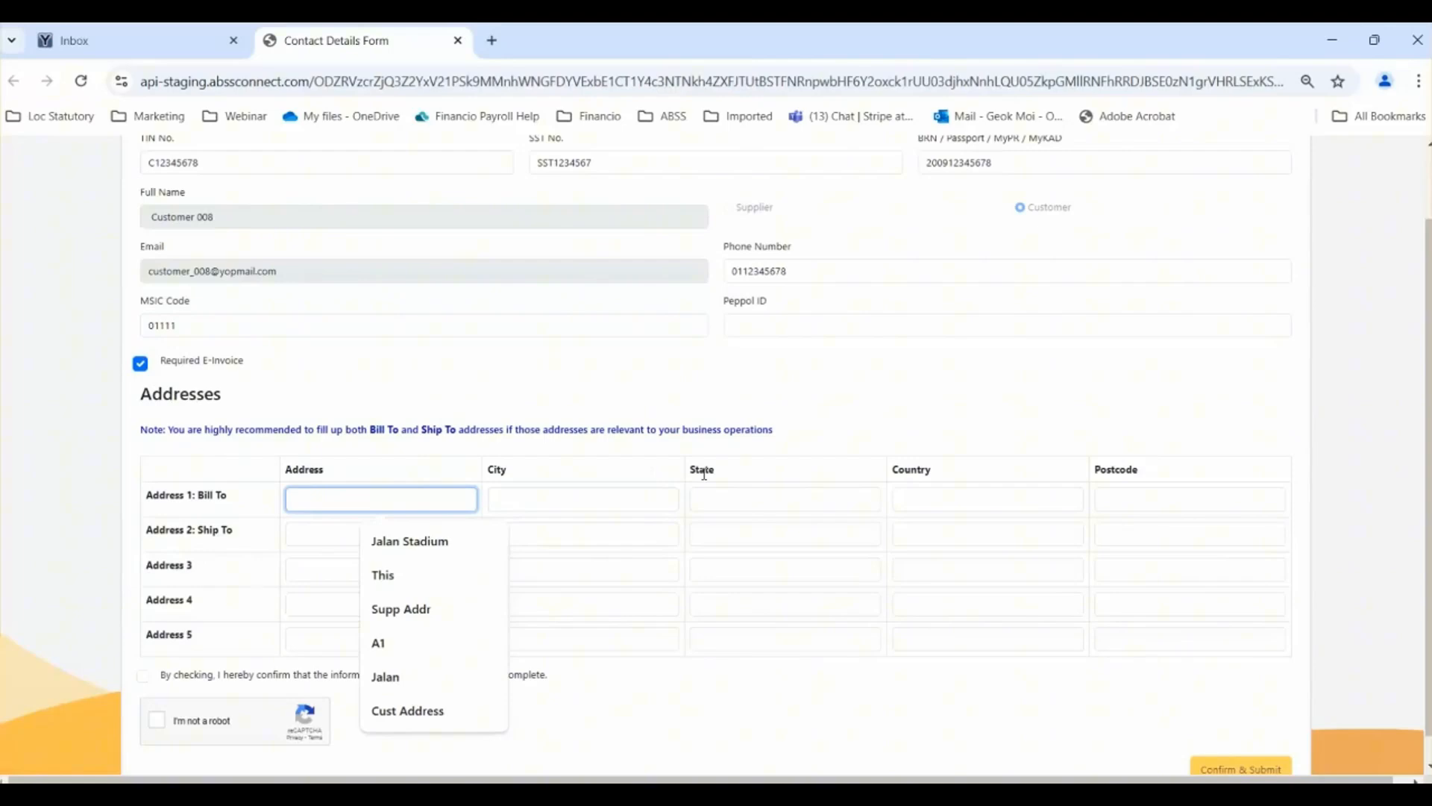
text(Address 1)
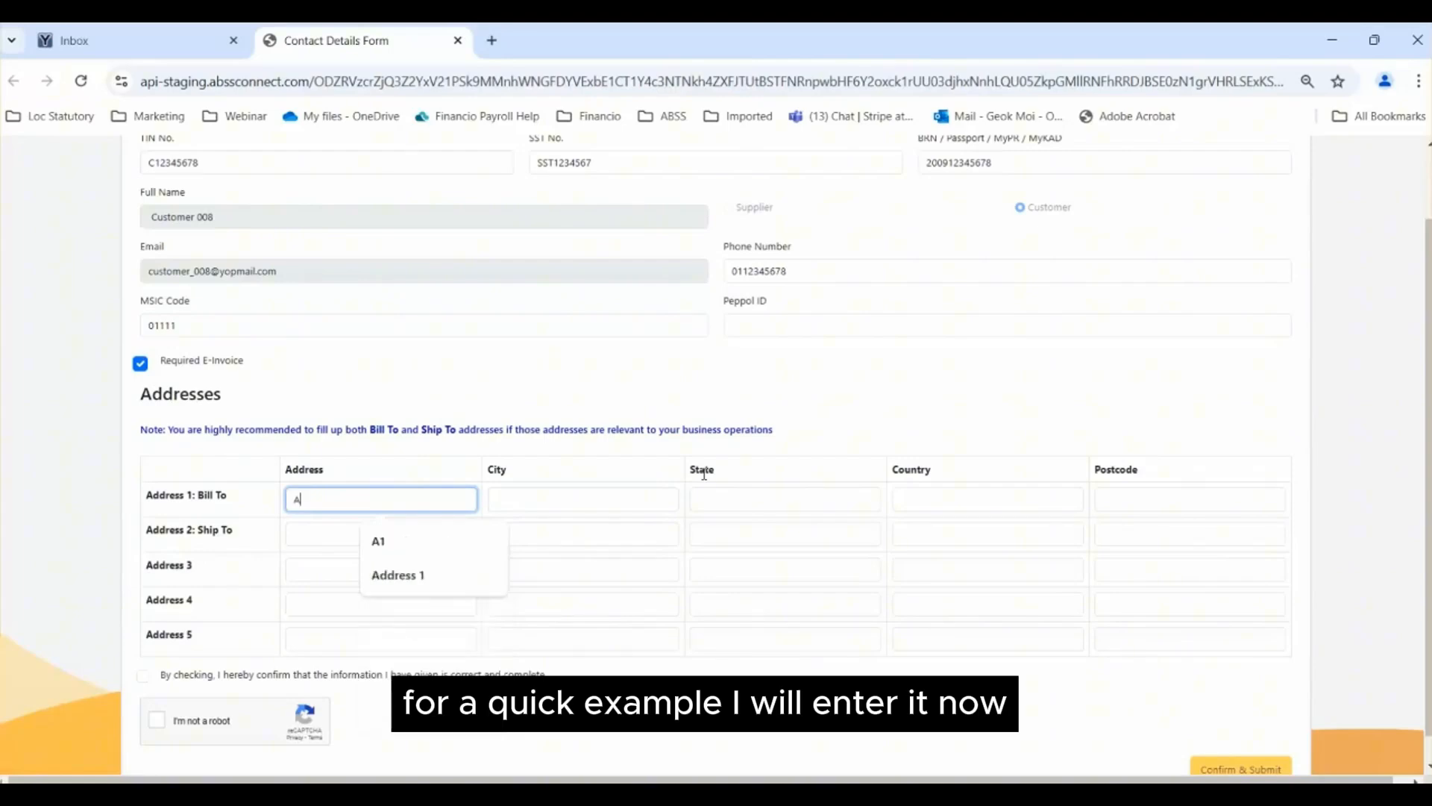
key(Tab)
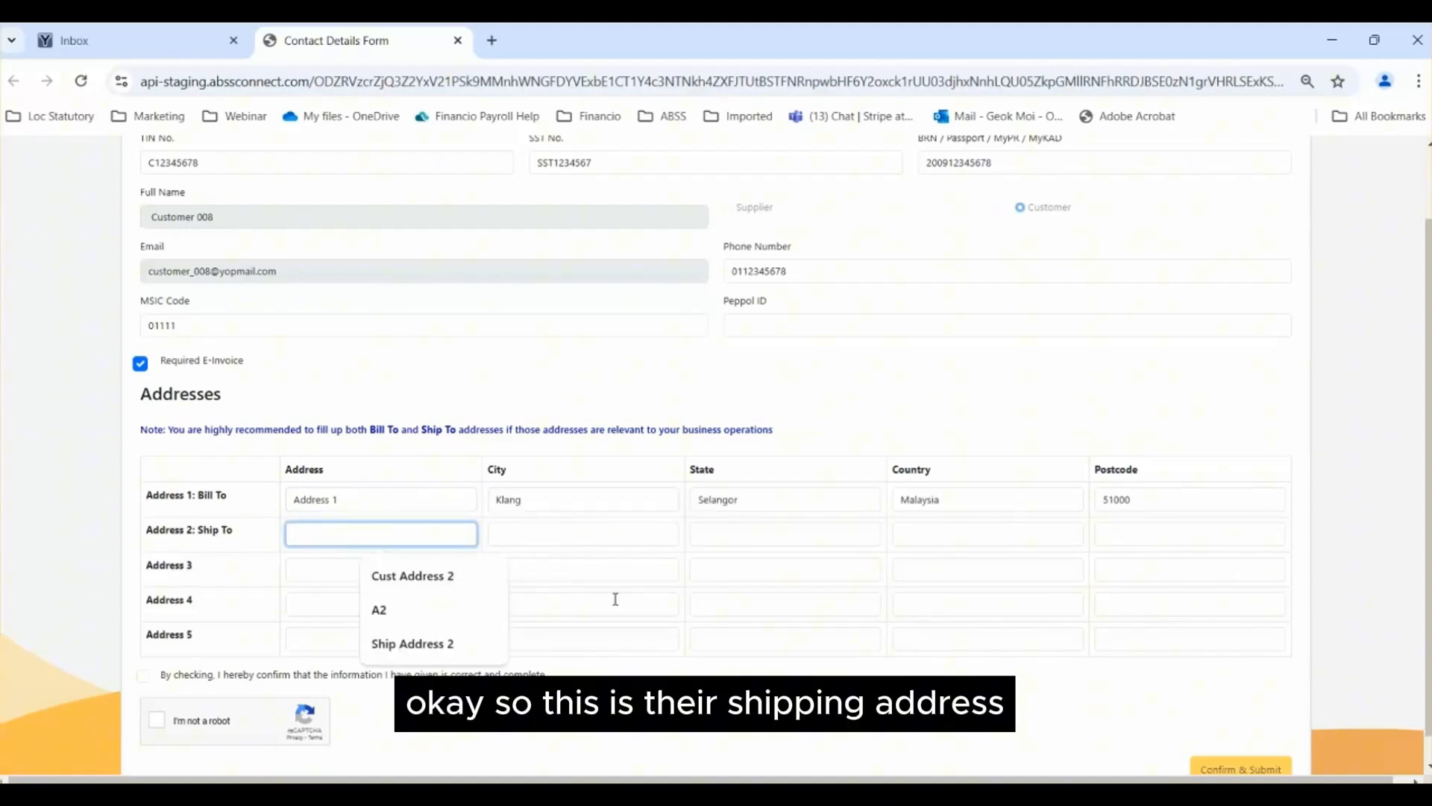
Step: Fill in the Ship To row with the customer's shipping address, city, state, country and postcode
text(Ship)
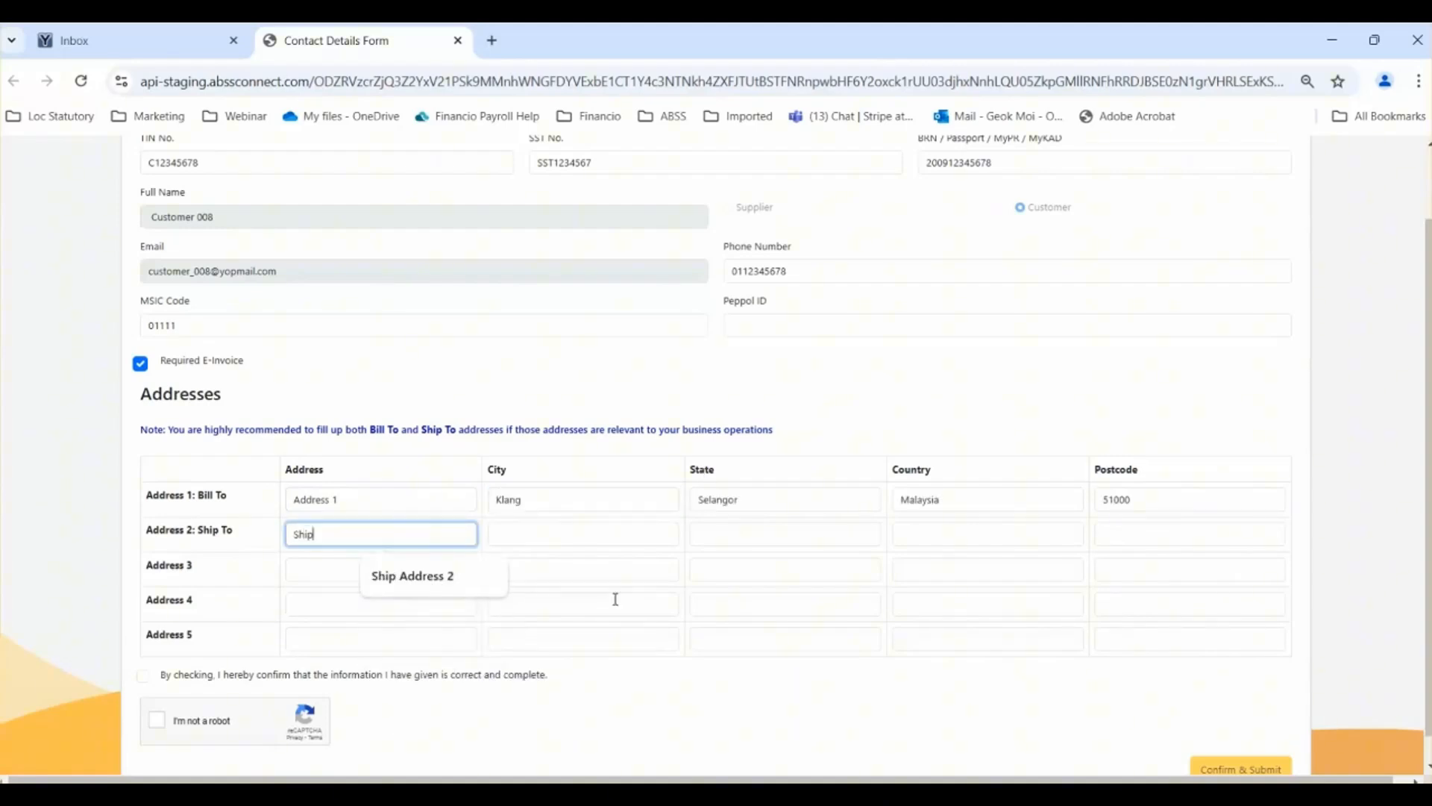
text( Address 1)
key(Tab)
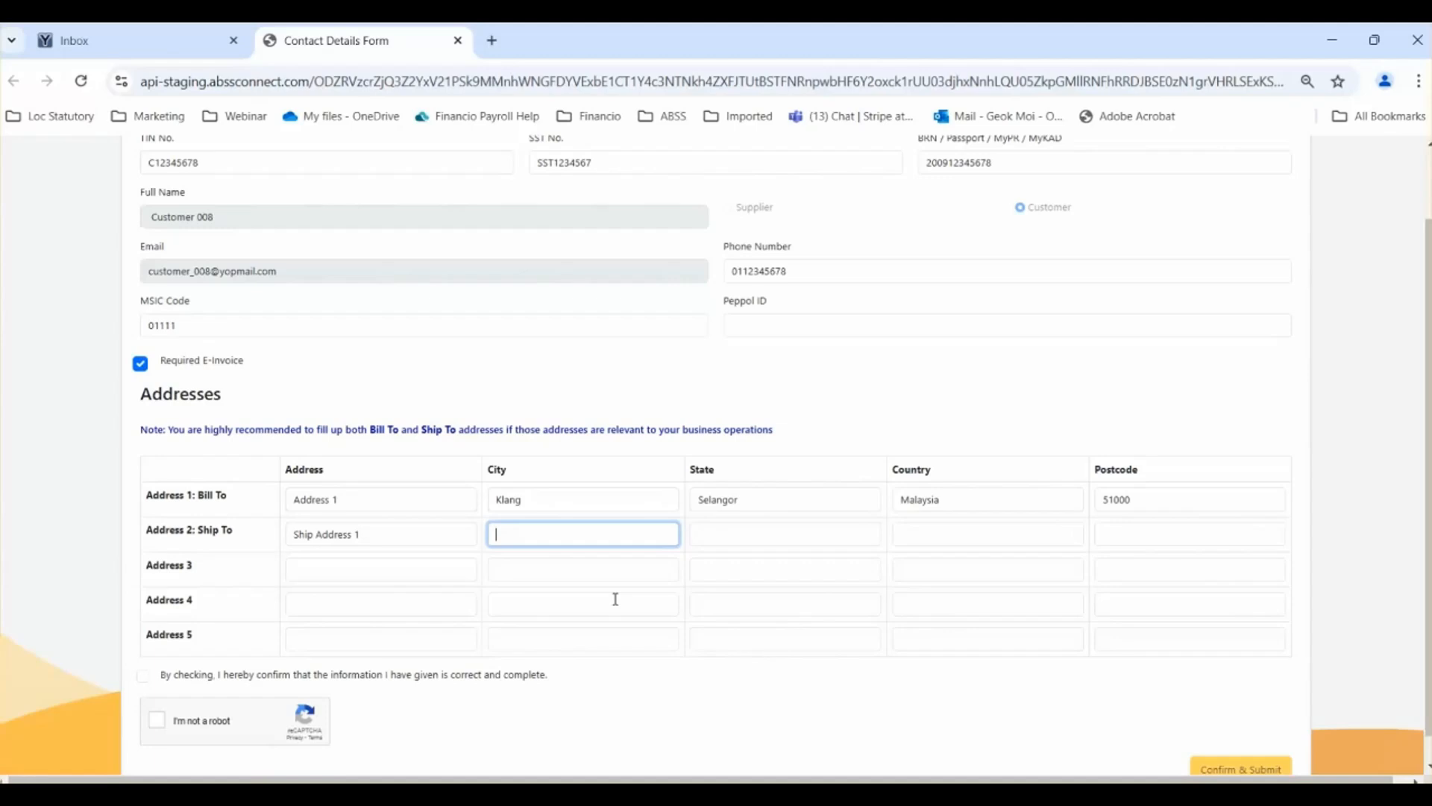
text(Petaling)
key(Tab)
text(Selangor)
key(Tab)
text(Mla)
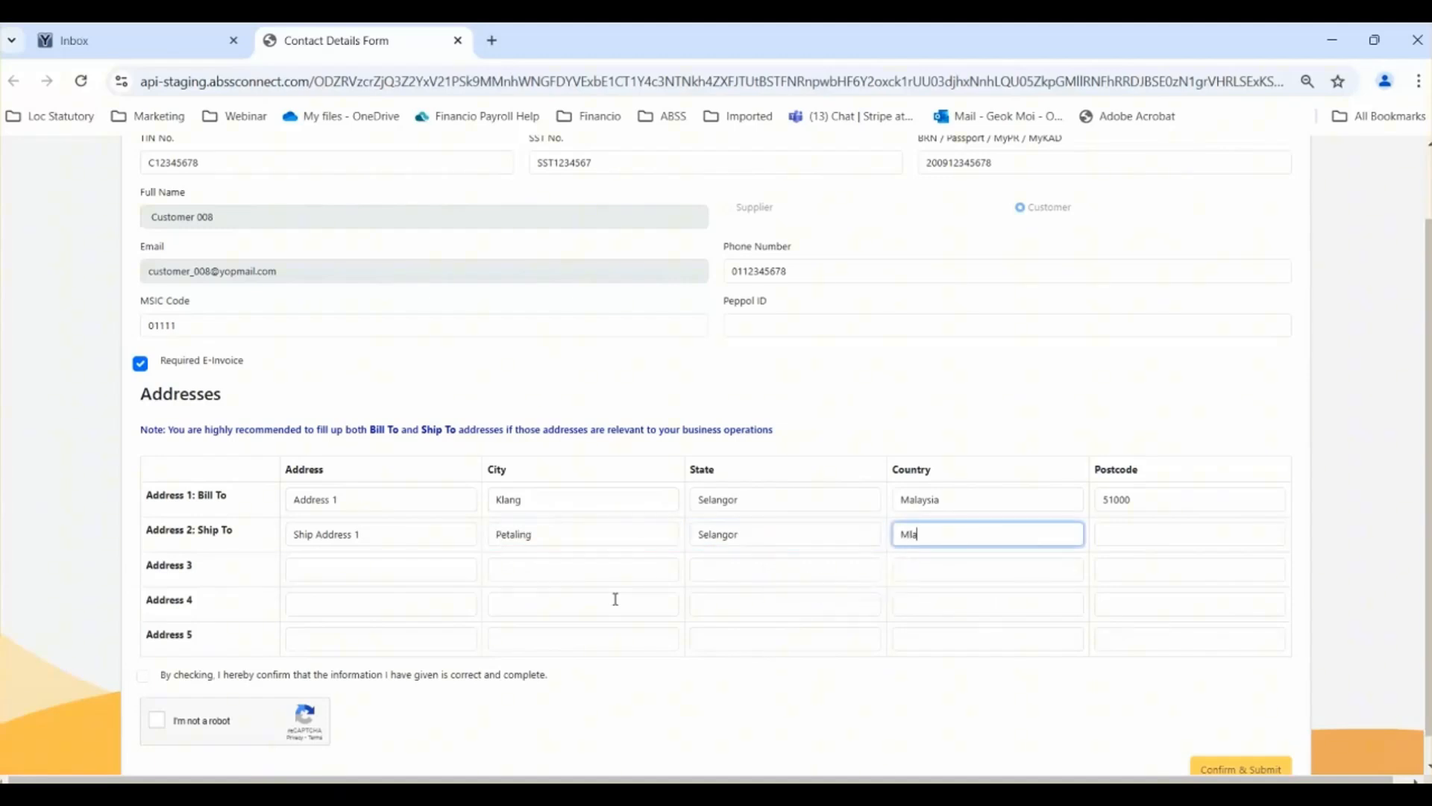
key(BackSpace)
key(BackSpace)
text(alaysia)
key(Tab)
text(51000)
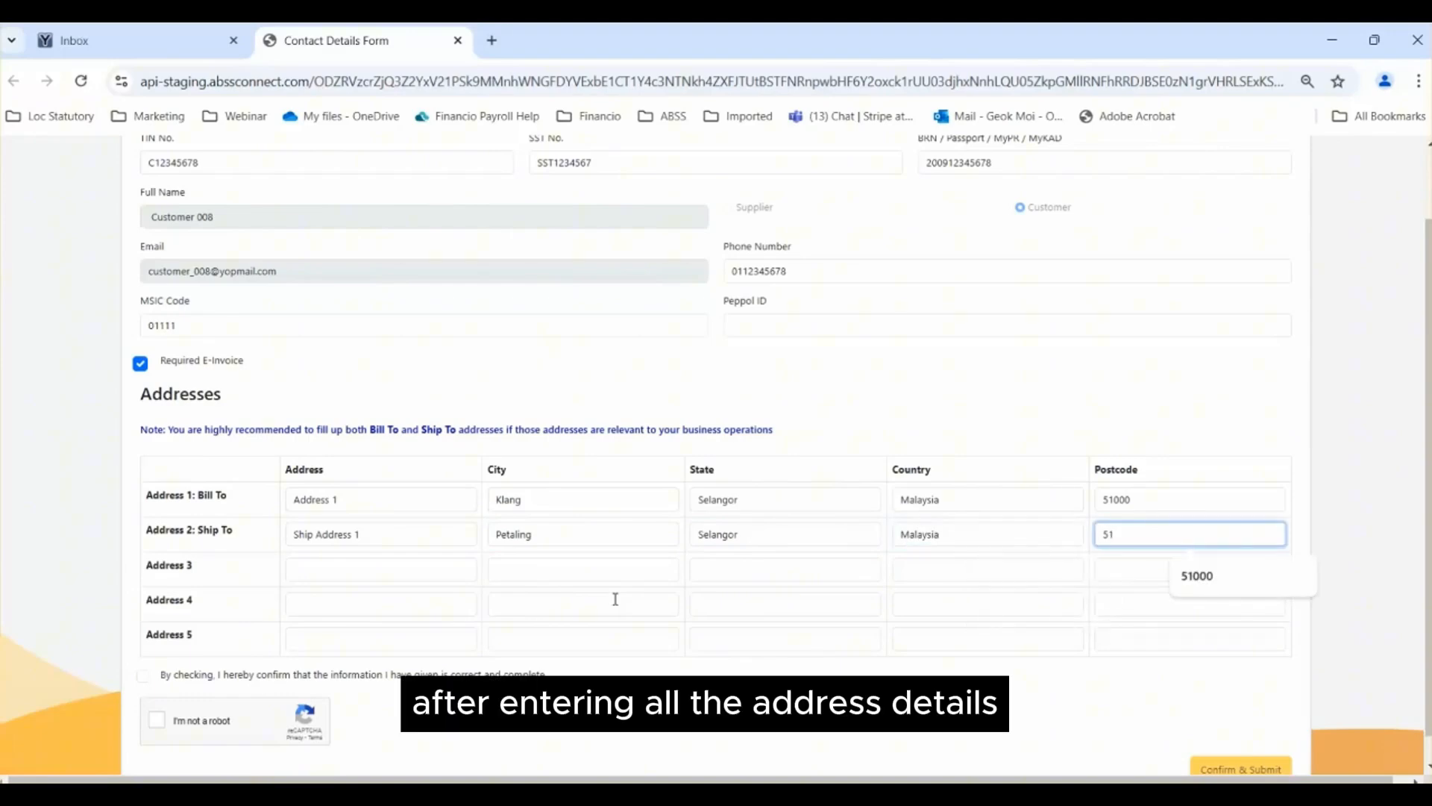
Step: Accept the declaration that the information is correct and complete, pass the robot check and submit the form
click(144, 677)
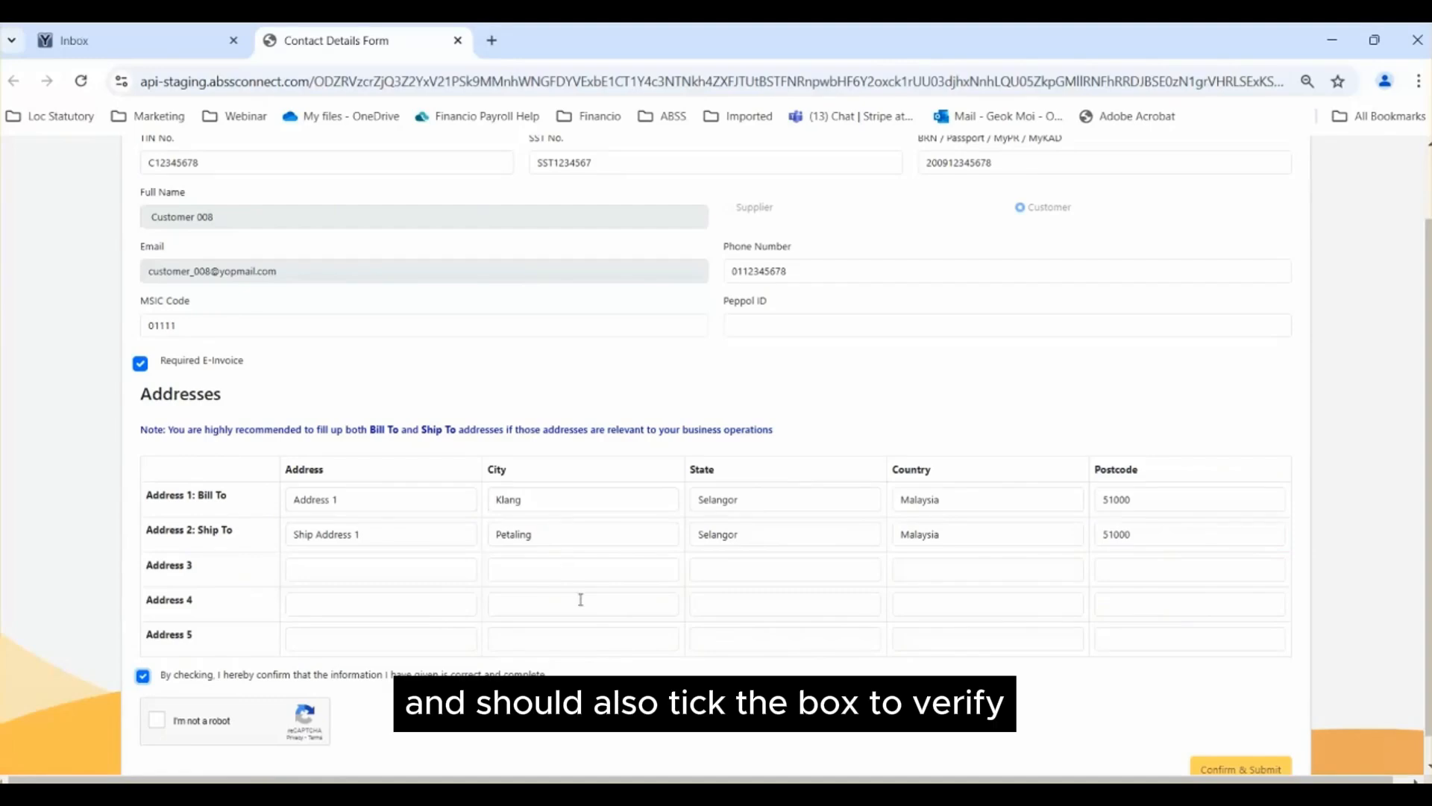
click(157, 720)
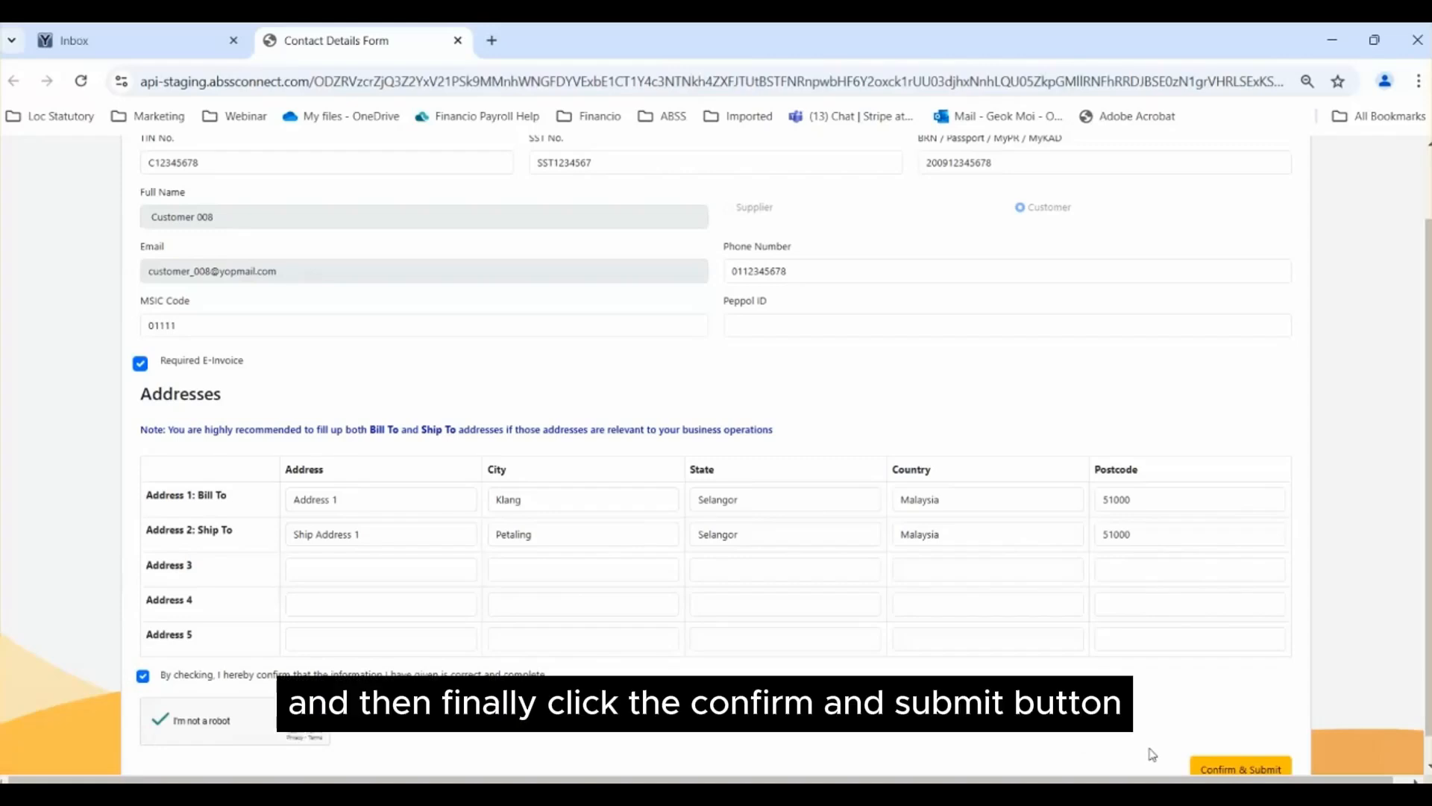
click(1248, 771)
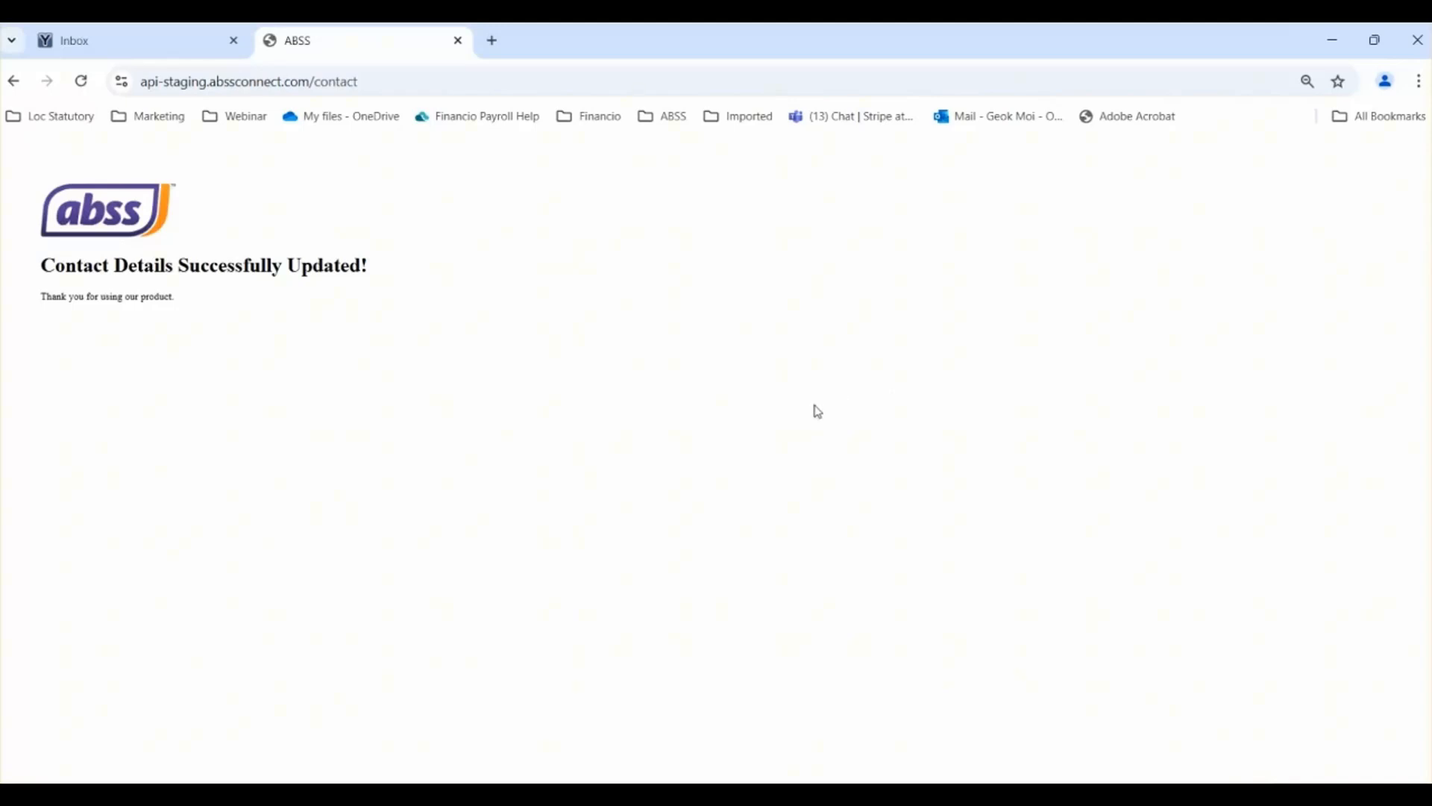
Step: Switch to ABSS Premier Connect, select Customer 008 for syncing contact details and open its submitted contact details
mouse_move(967, 794)
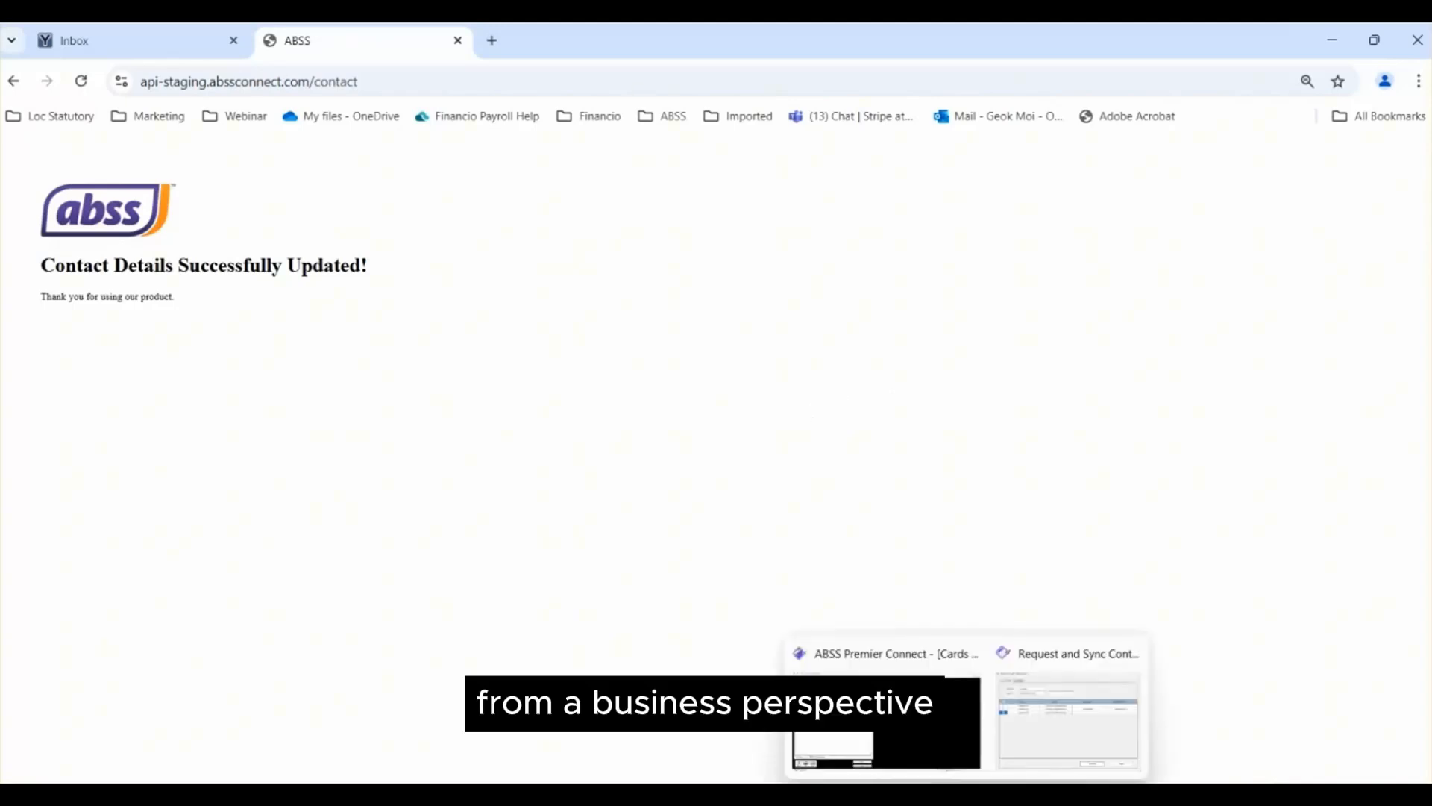
click(927, 748)
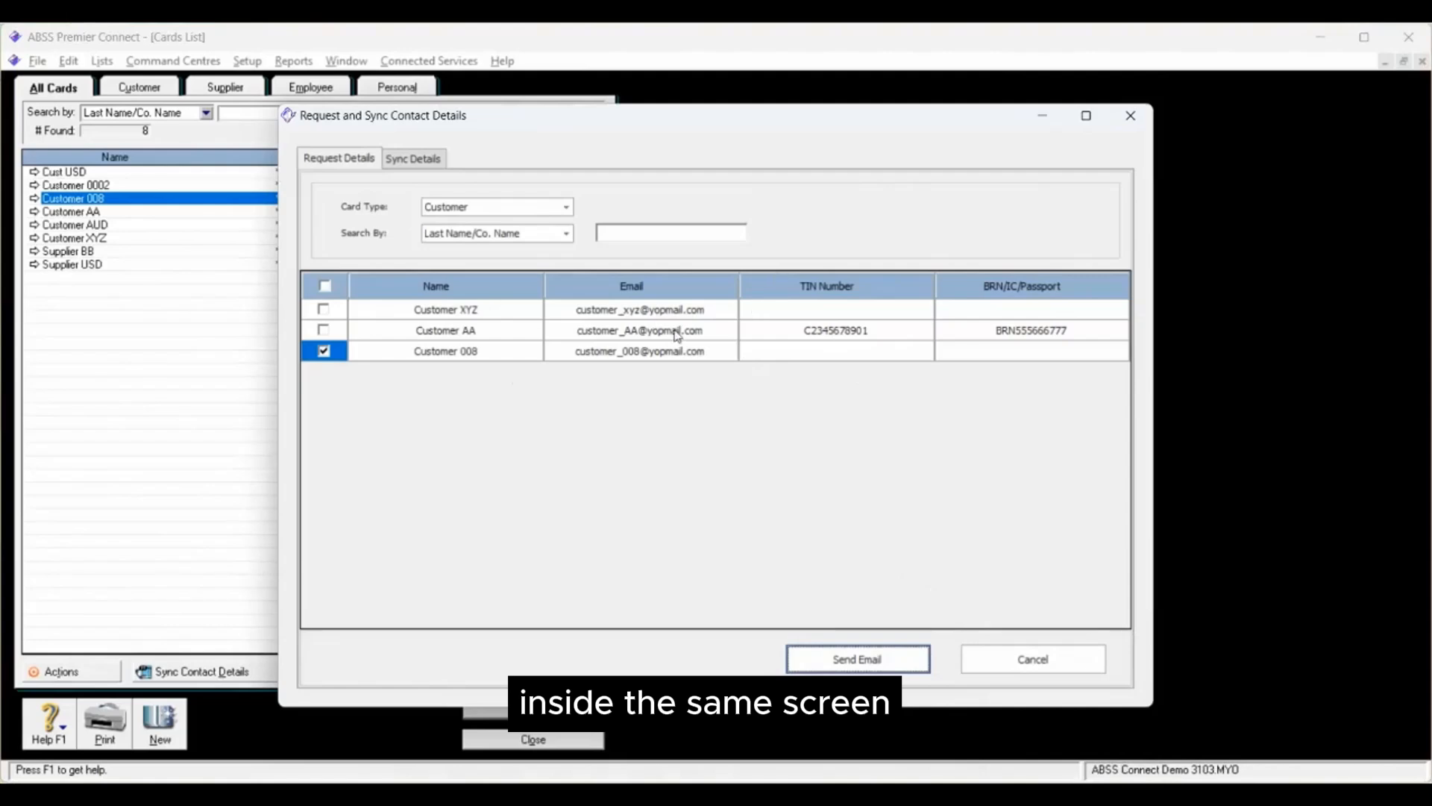
click(413, 159)
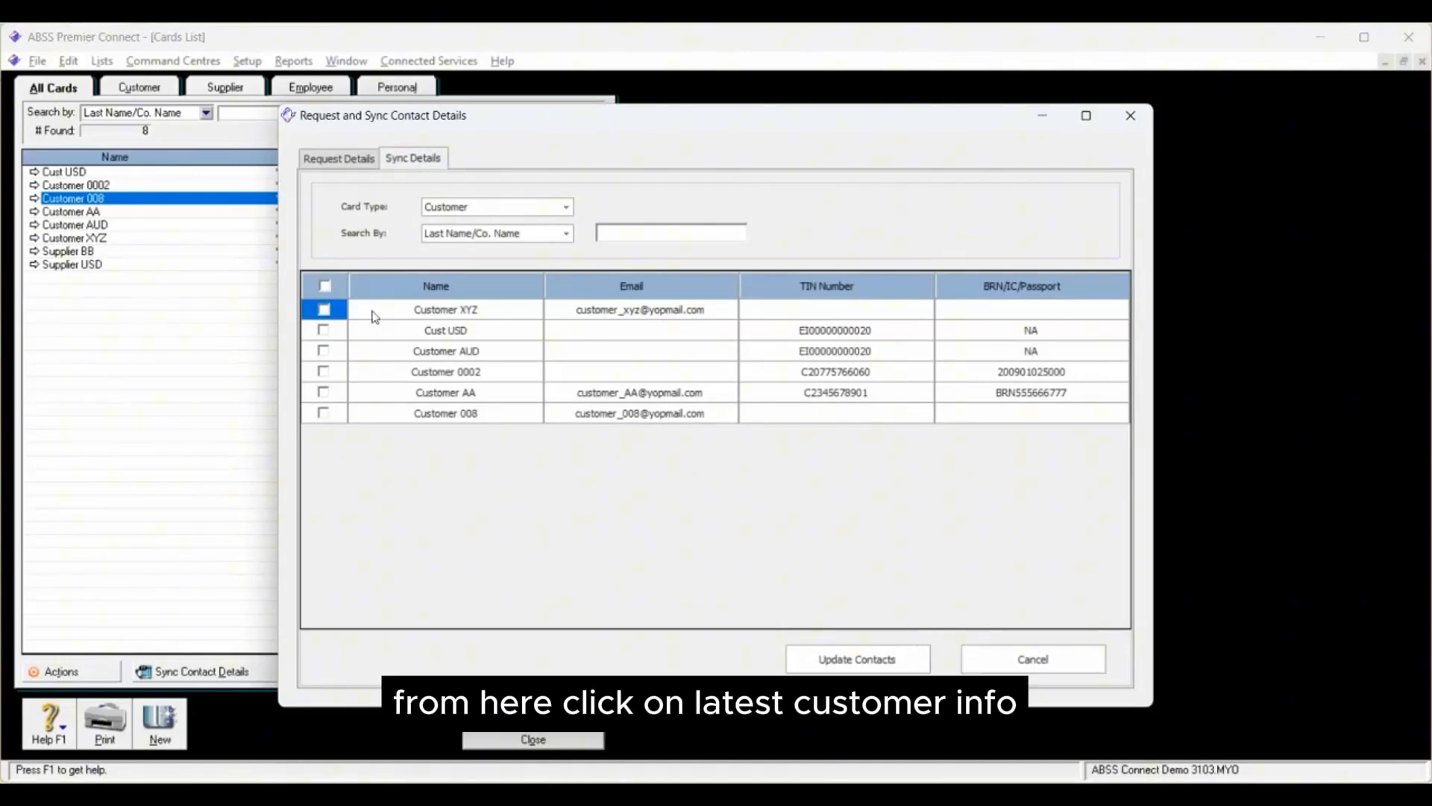
click(323, 414)
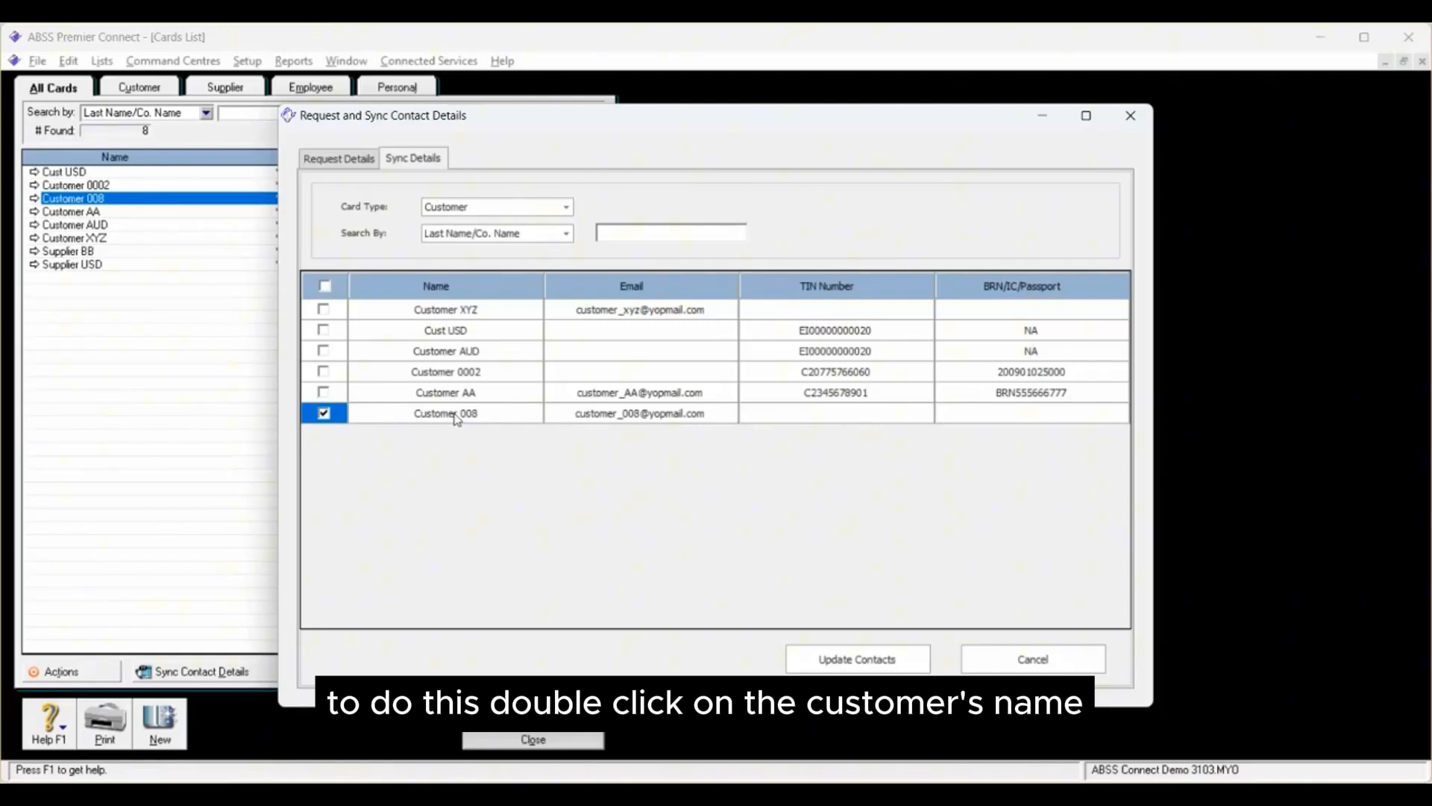
click(479, 413)
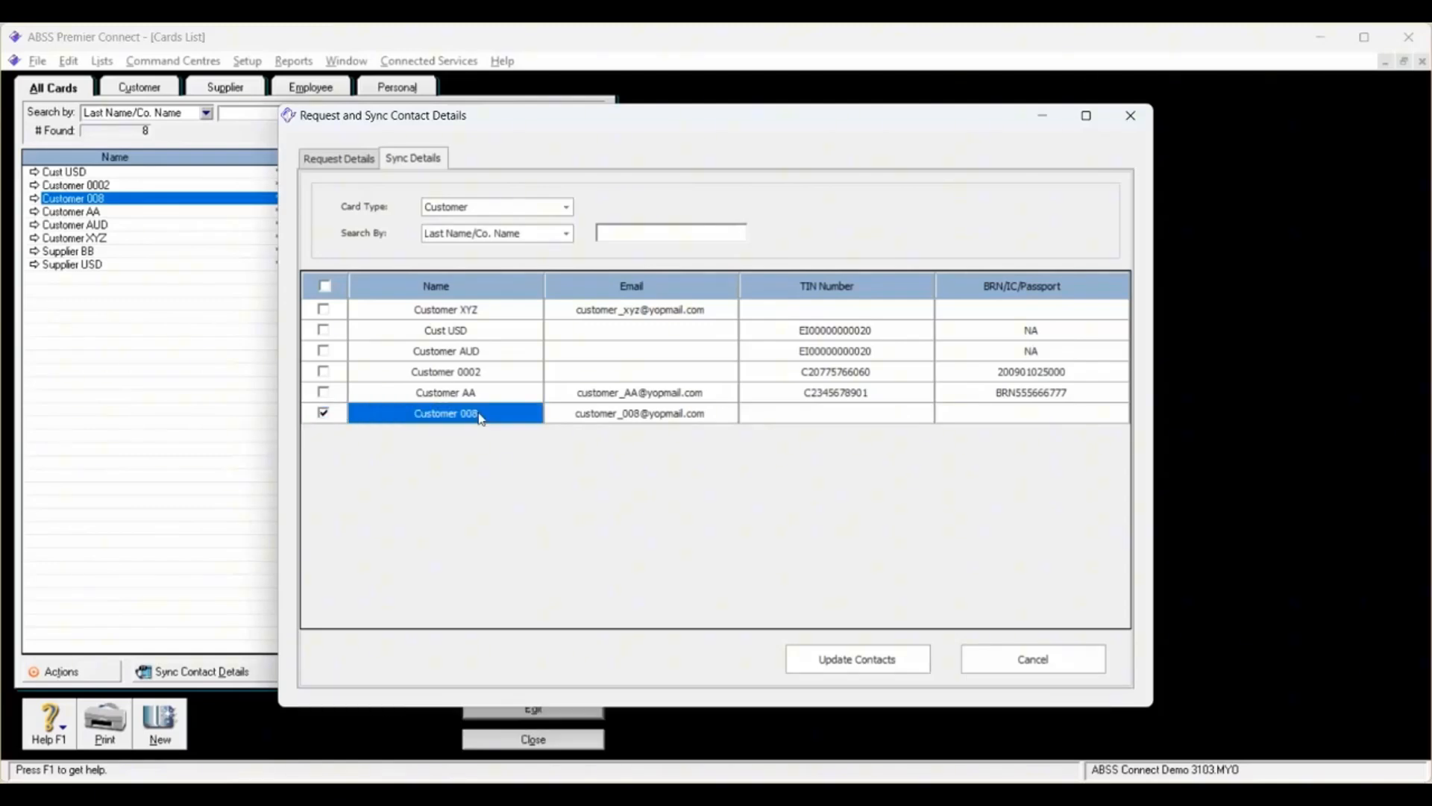
double_click(479, 414)
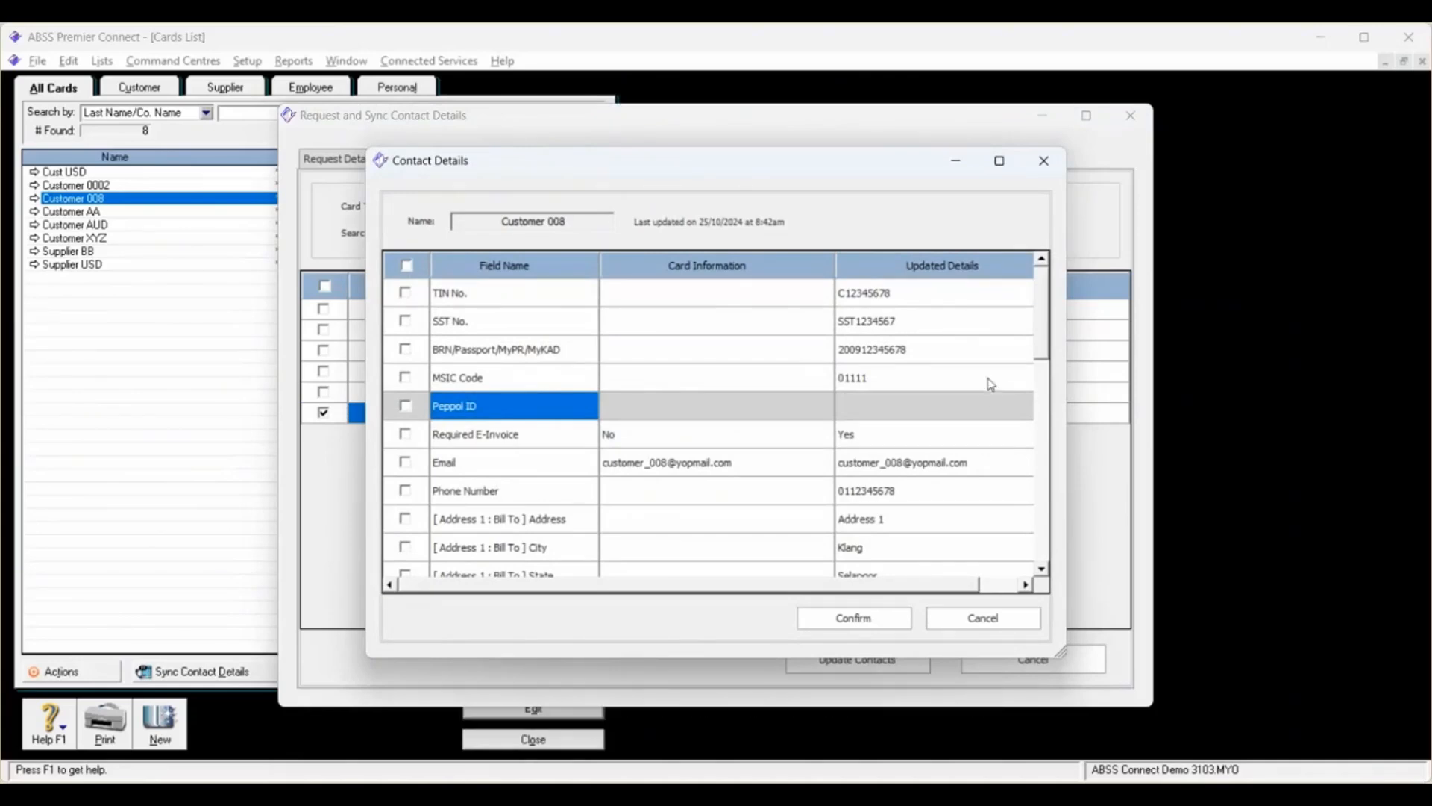
Step: Compare Customer 008's existing card information with the updated details submitted through the form, including all address fields
click(1042, 572)
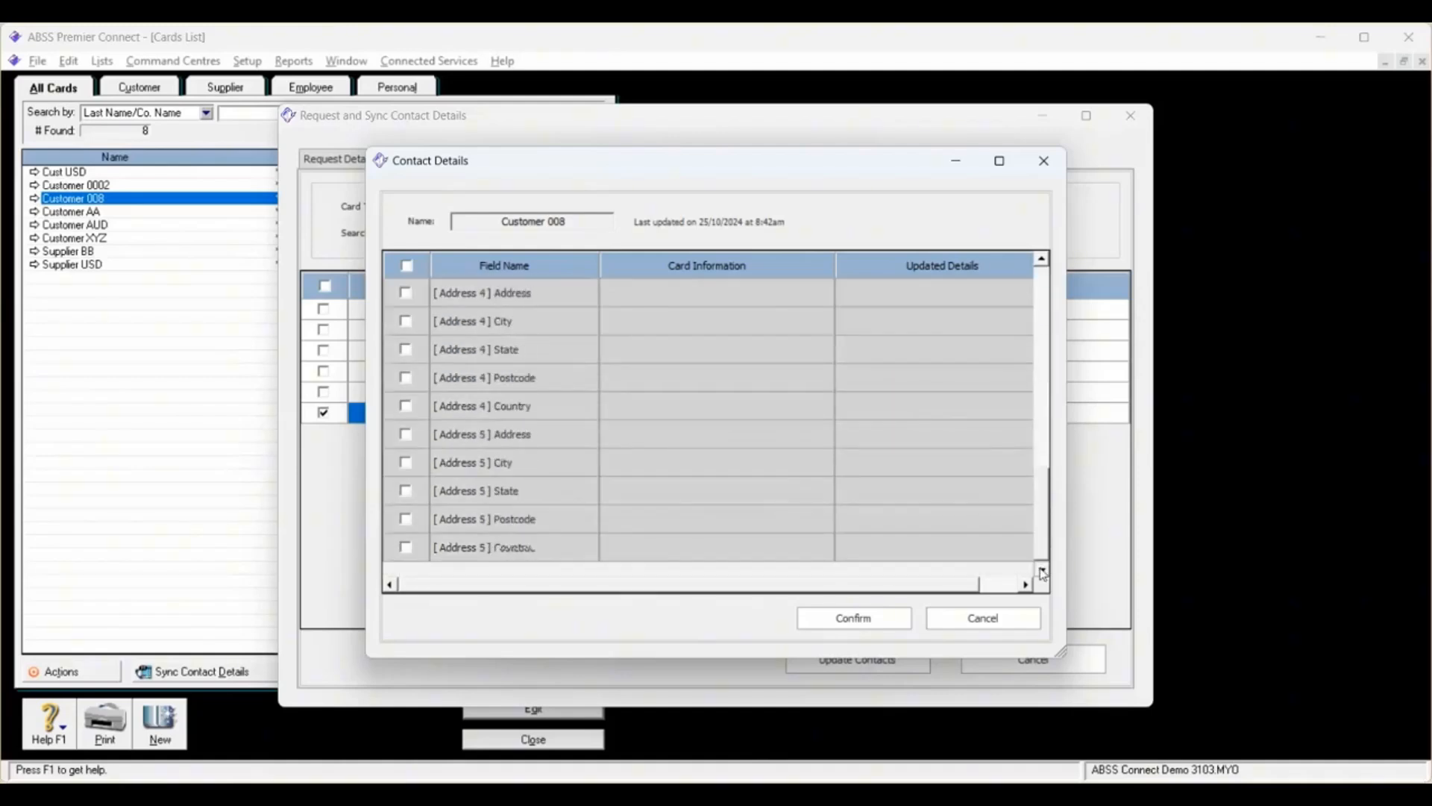
click(1042, 280)
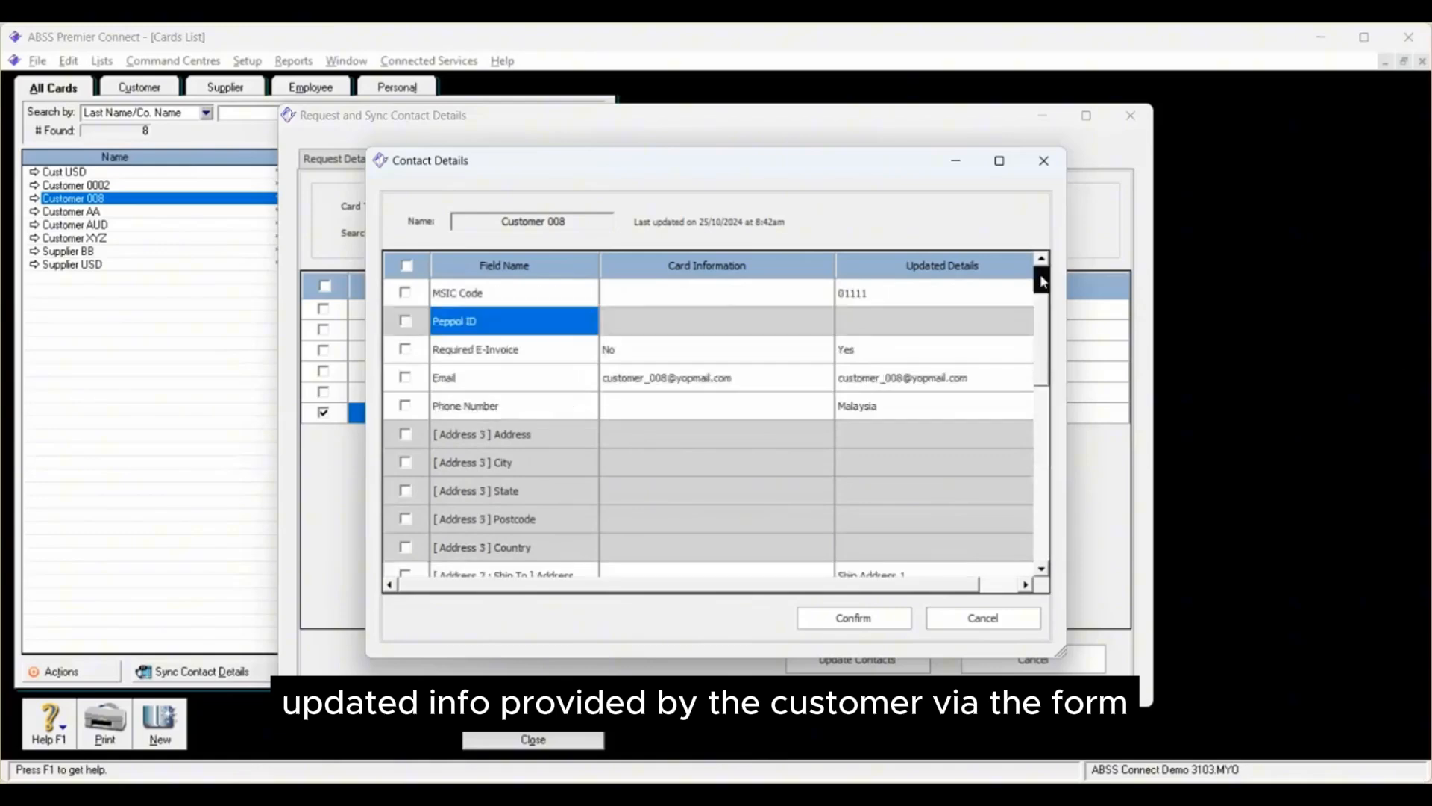
click(1042, 281)
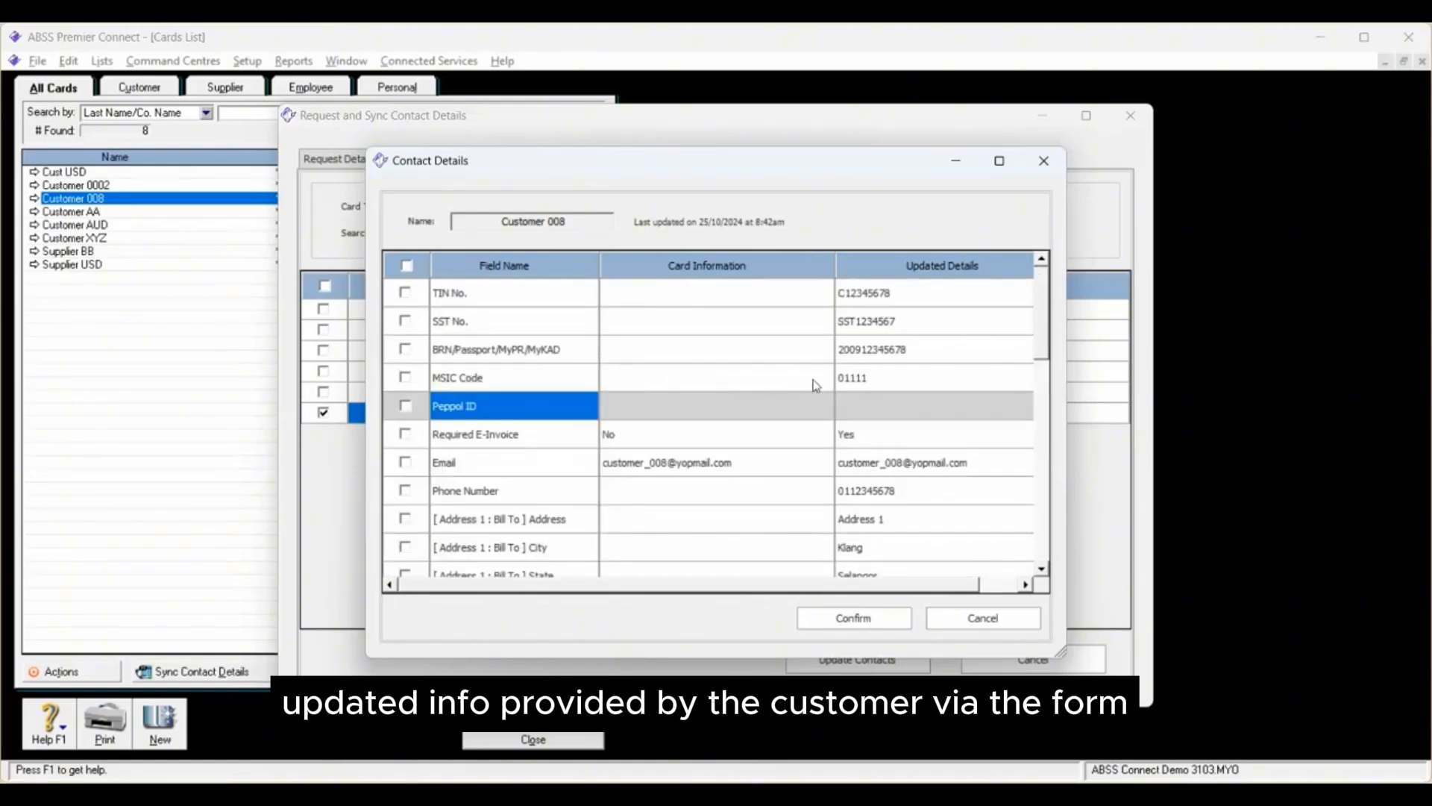
click(1045, 570)
drag(1046, 570, 1047, 569)
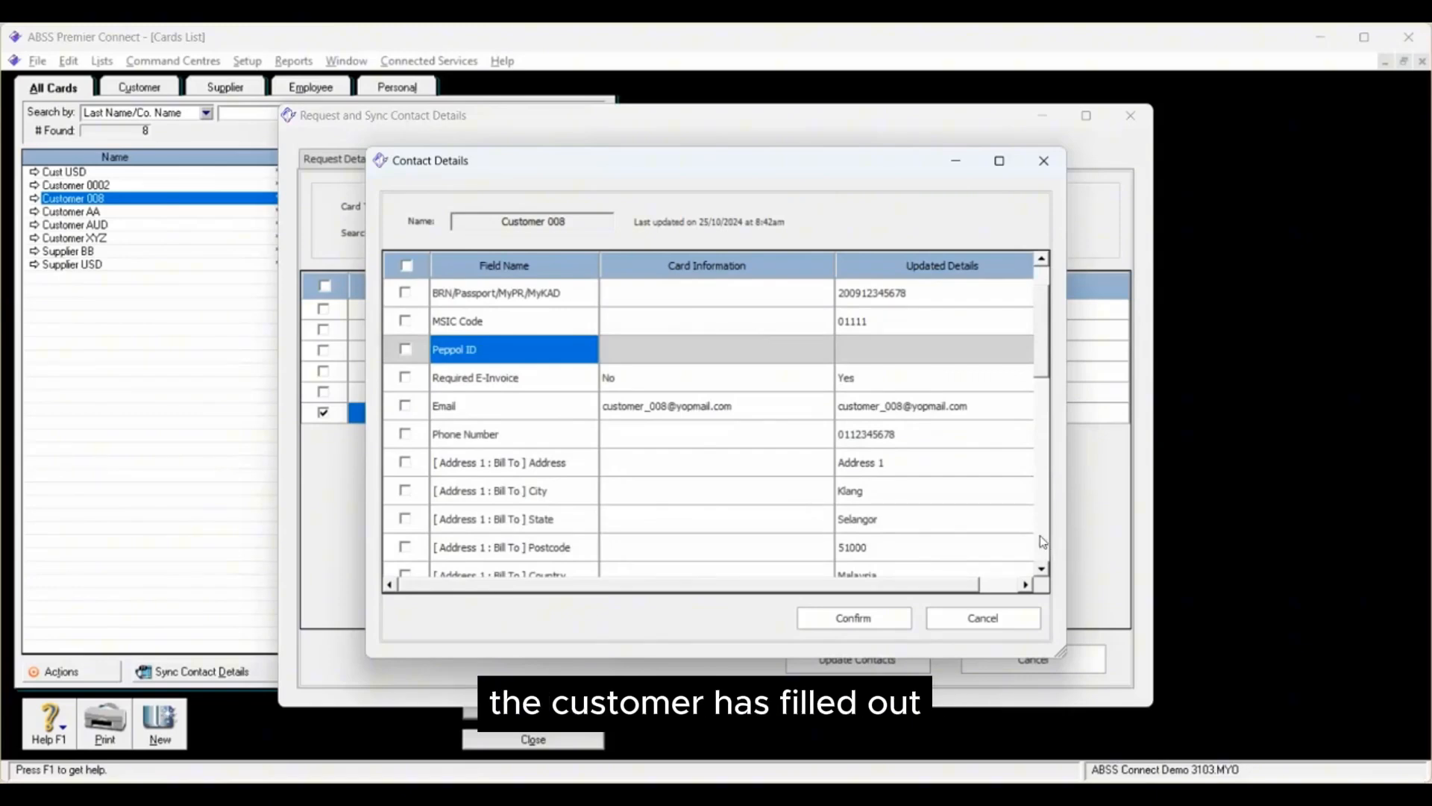
scroll(937, 531, up, 1)
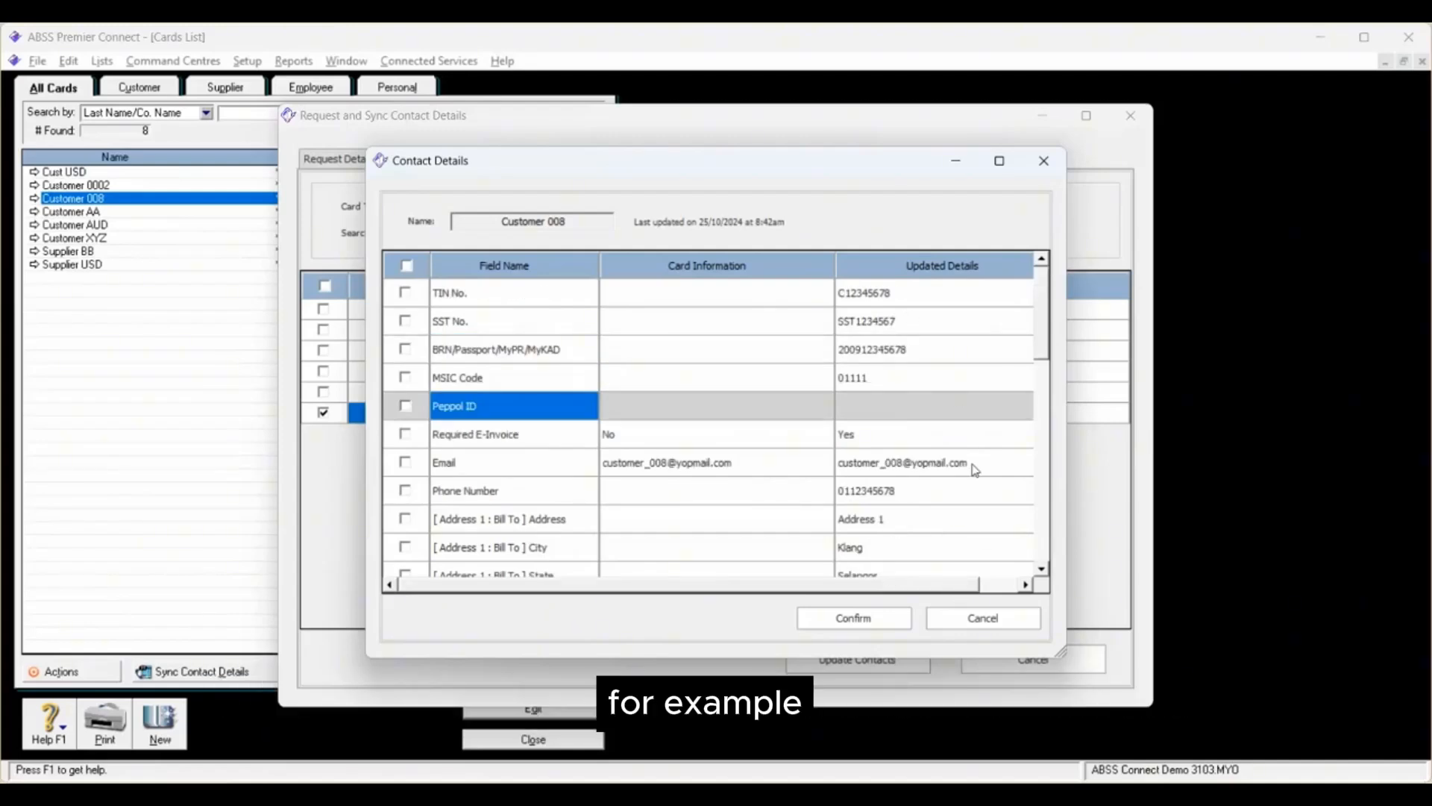
scroll(970, 470, down, 3)
scroll(970, 470, up, 3)
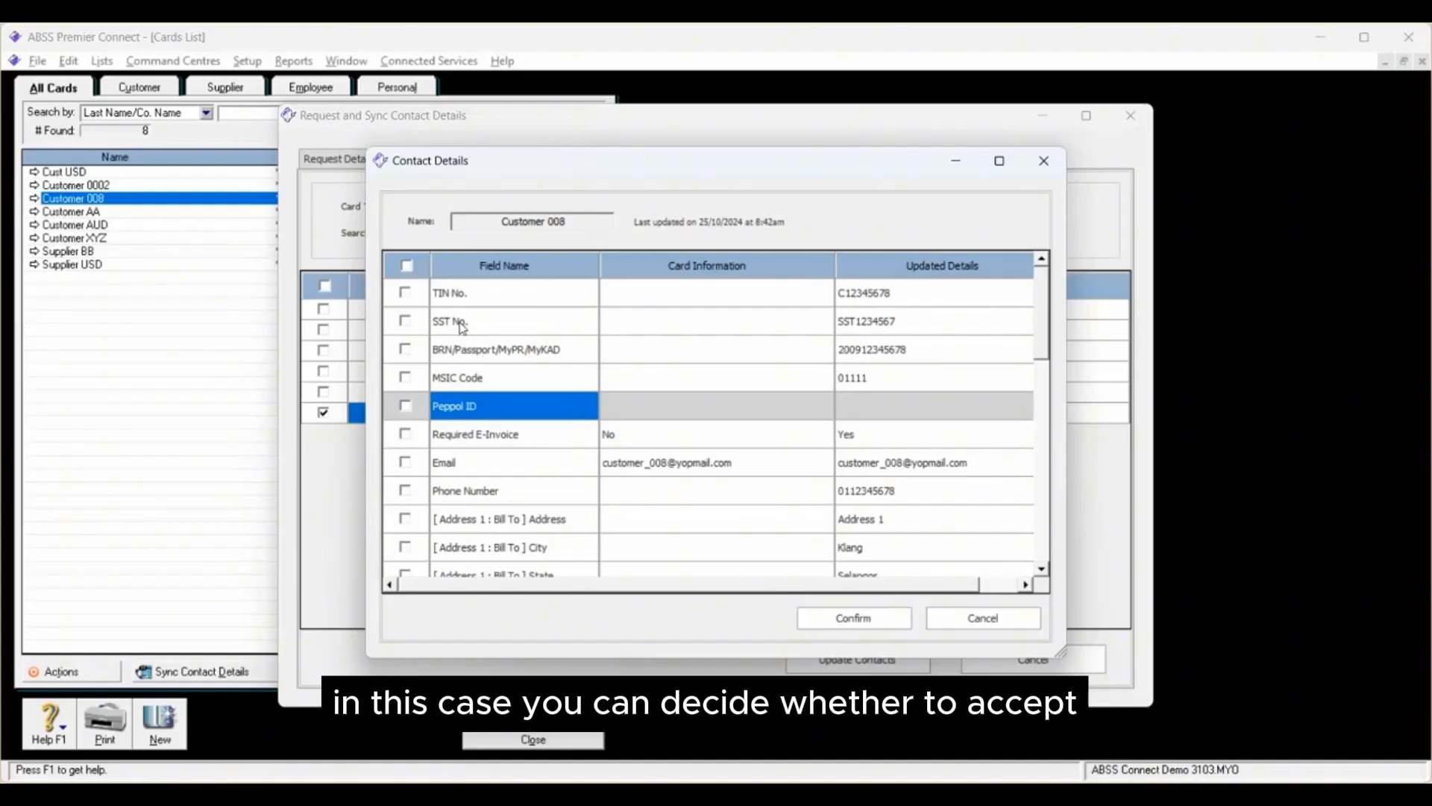
Step: Mark the TIN, SST, BRN, MSIC code, Required E-Invoice, email, phone number and Bill To address and city fields individually for syncing
click(405, 292)
click(405, 320)
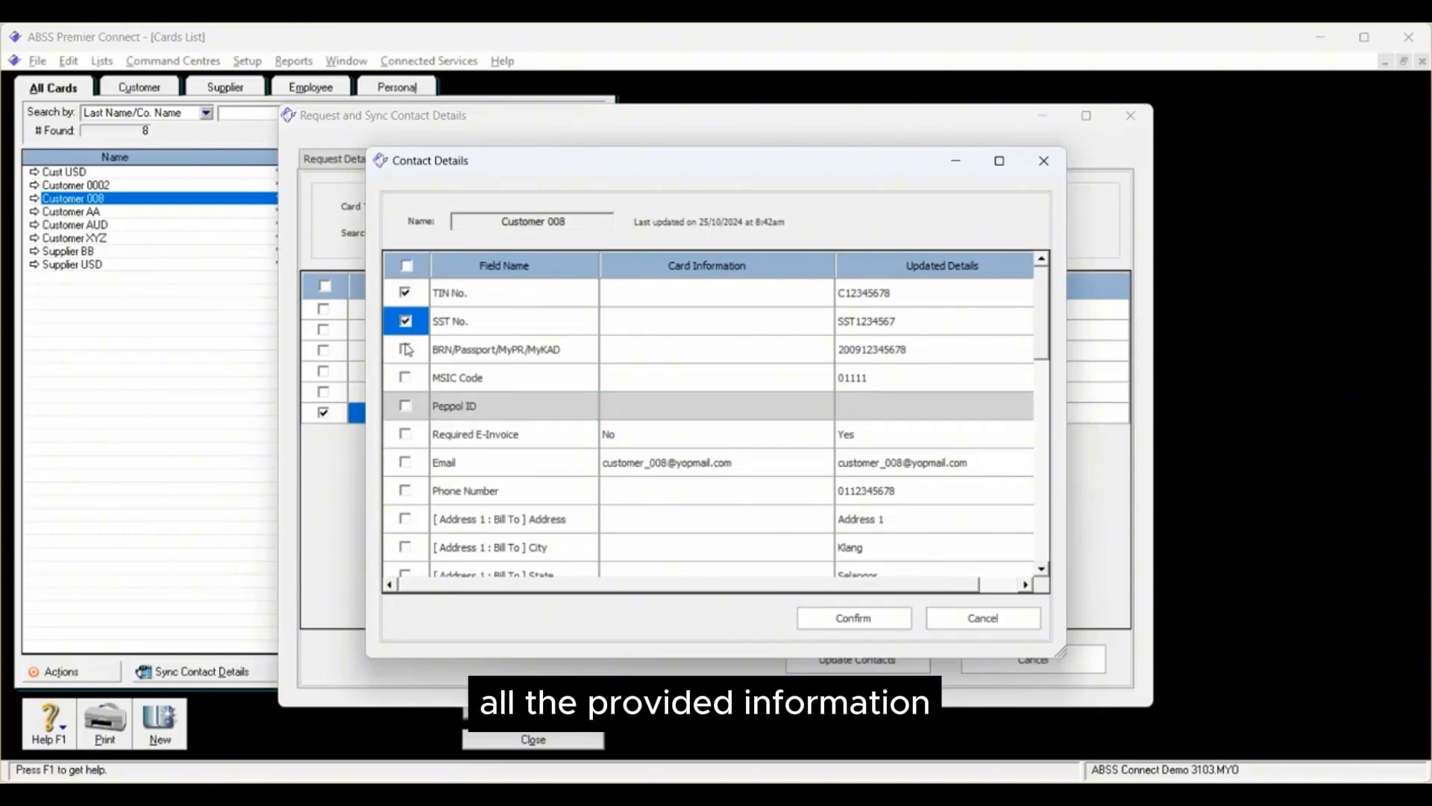
click(407, 350)
click(408, 378)
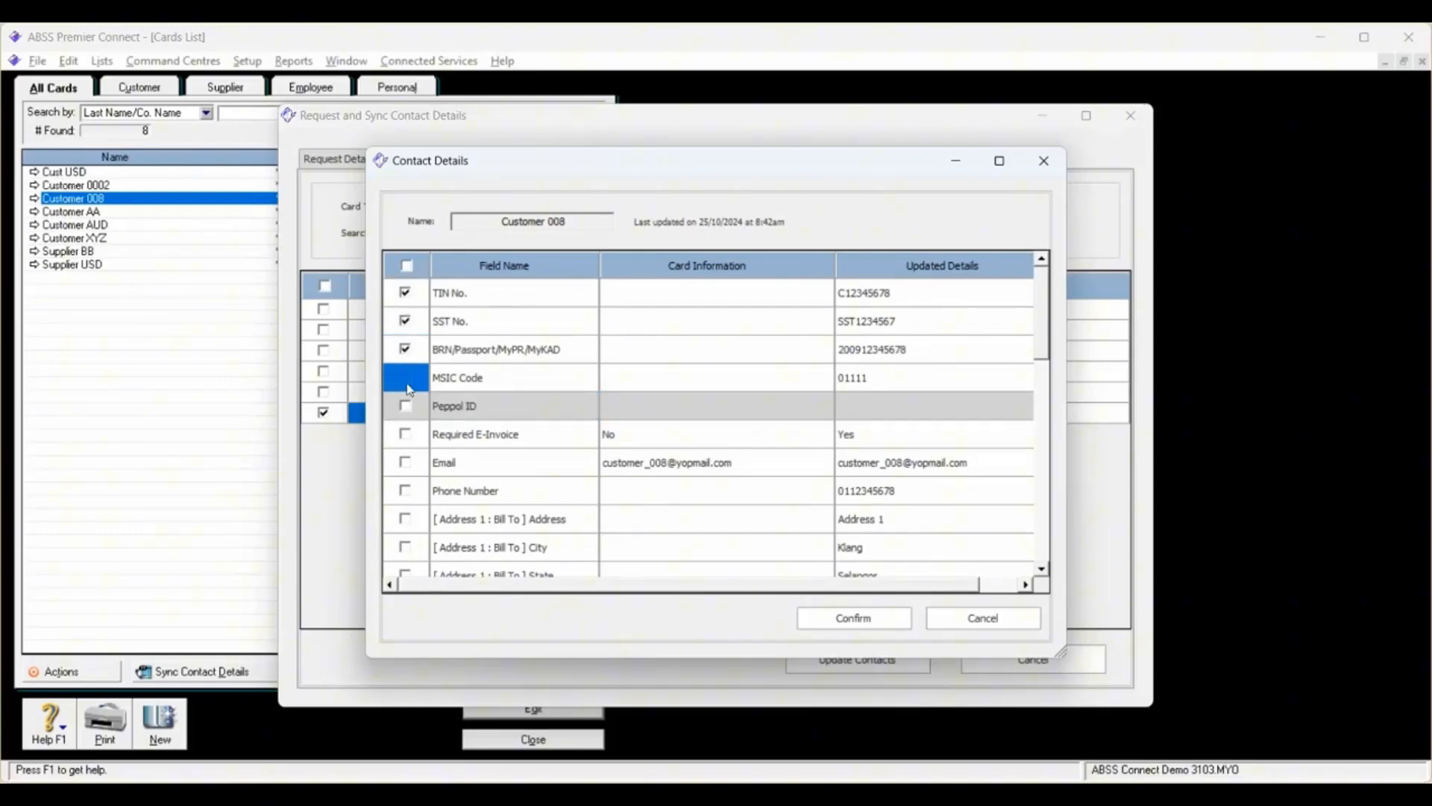
click(405, 434)
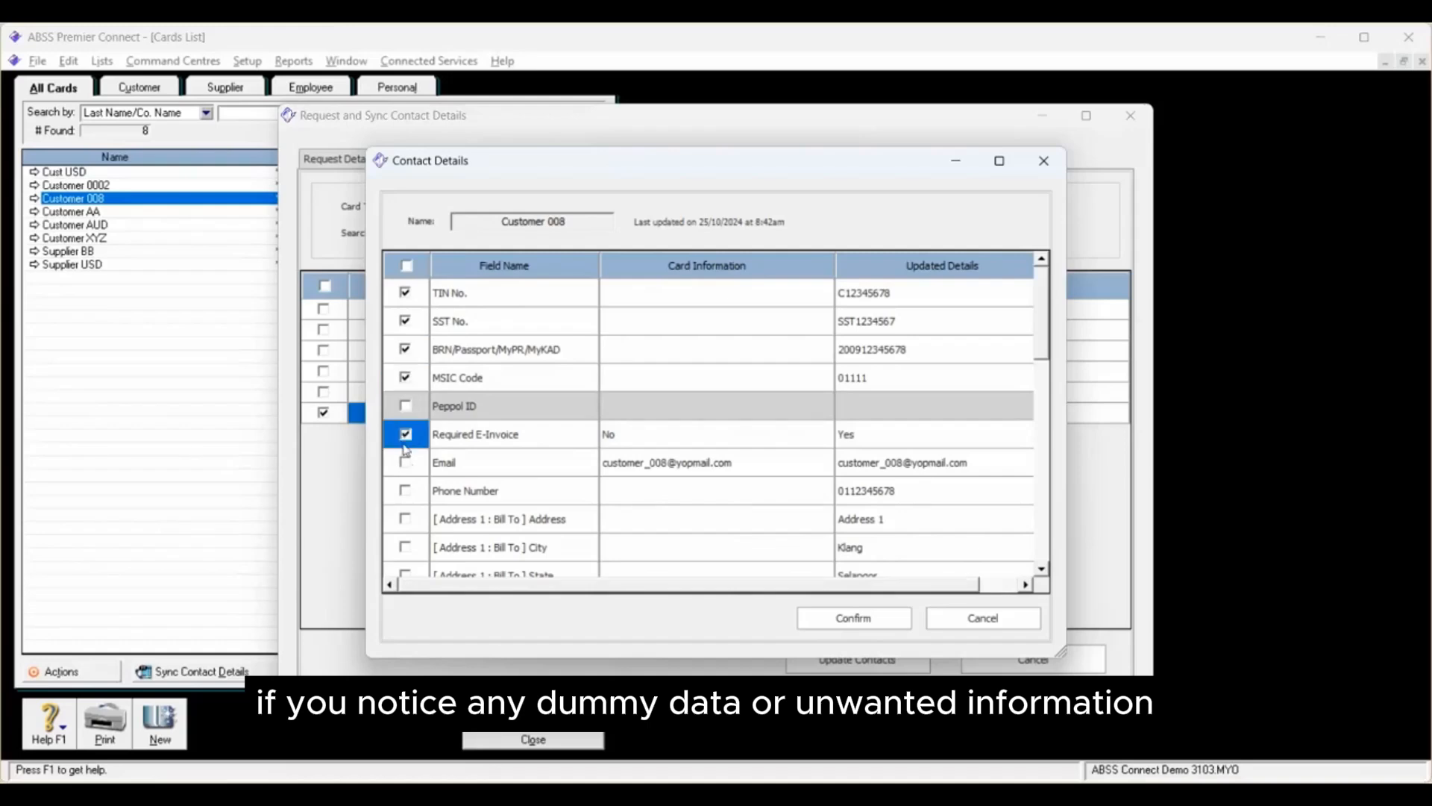
click(406, 463)
click(407, 491)
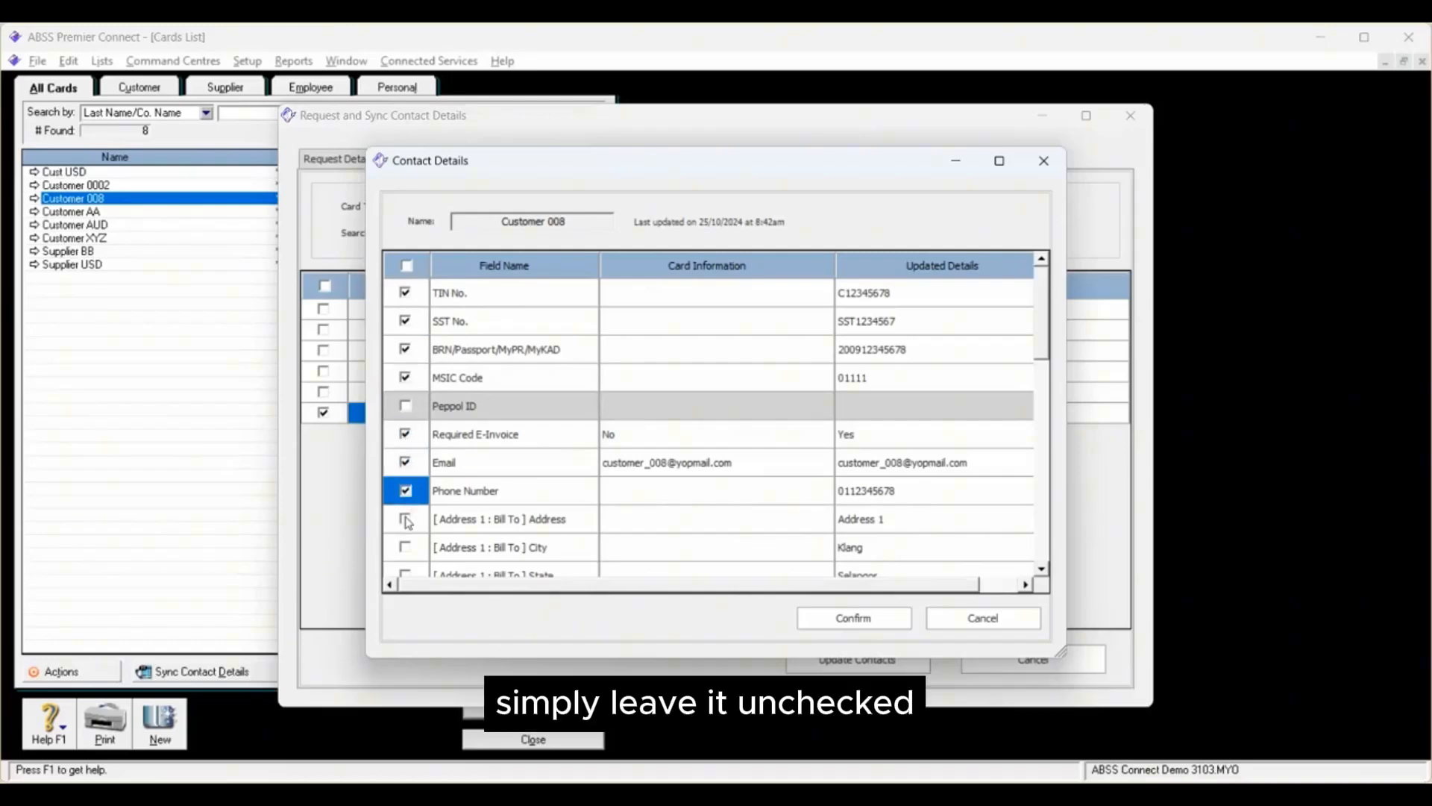
click(406, 519)
click(408, 547)
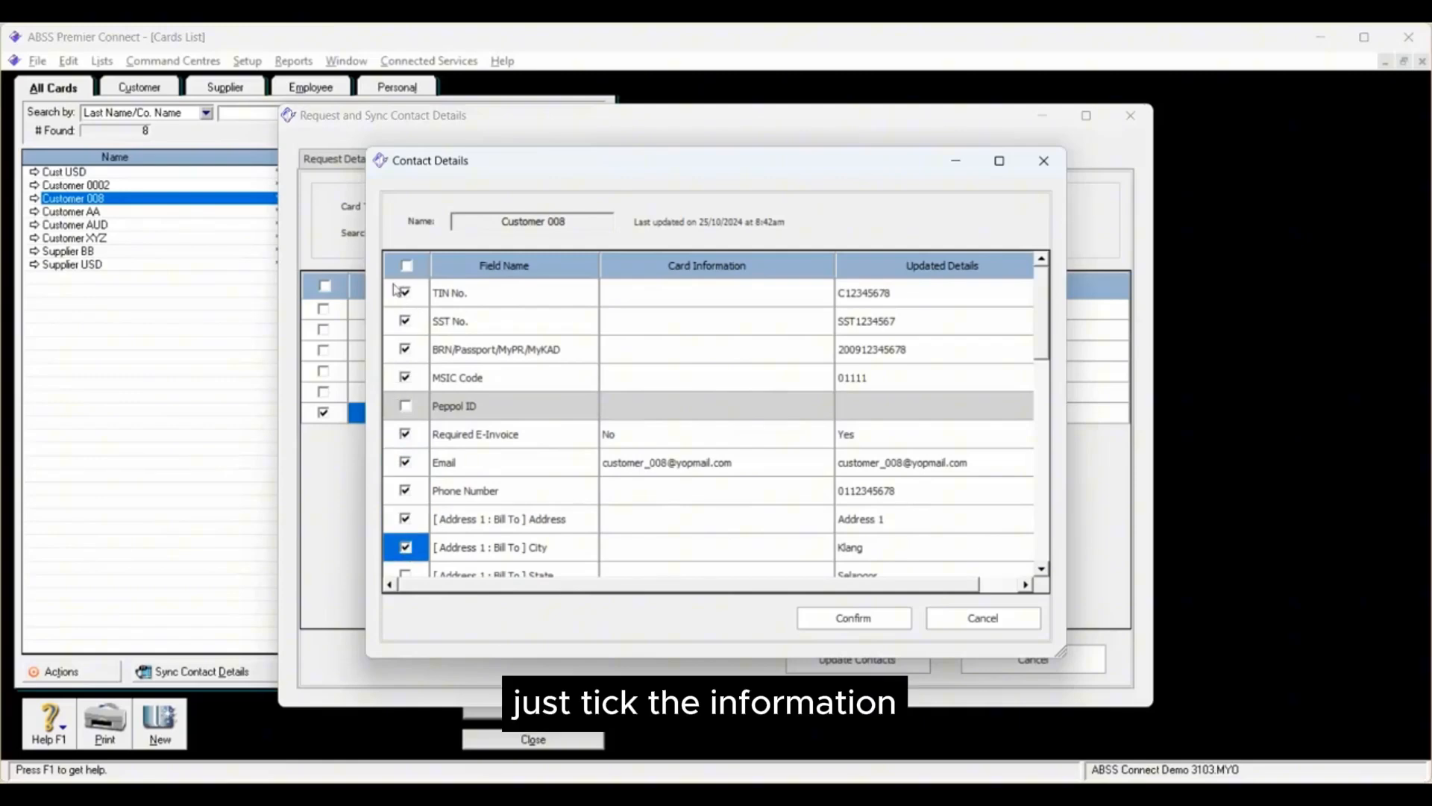
Step: Select all updated fields for Customer 008 at once and confirm the changes
scroll(630, 447, down, 3)
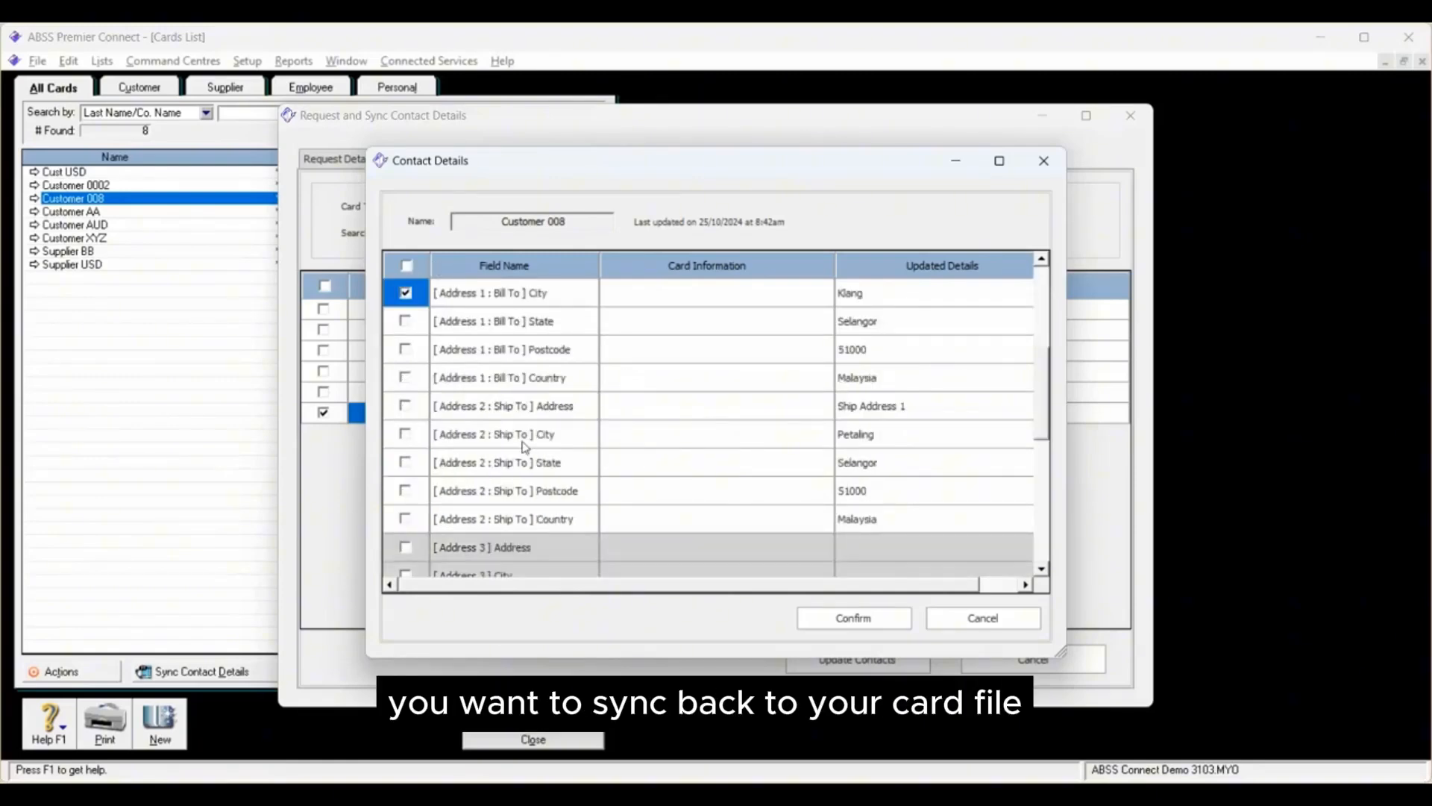
scroll(530, 365, up, 3)
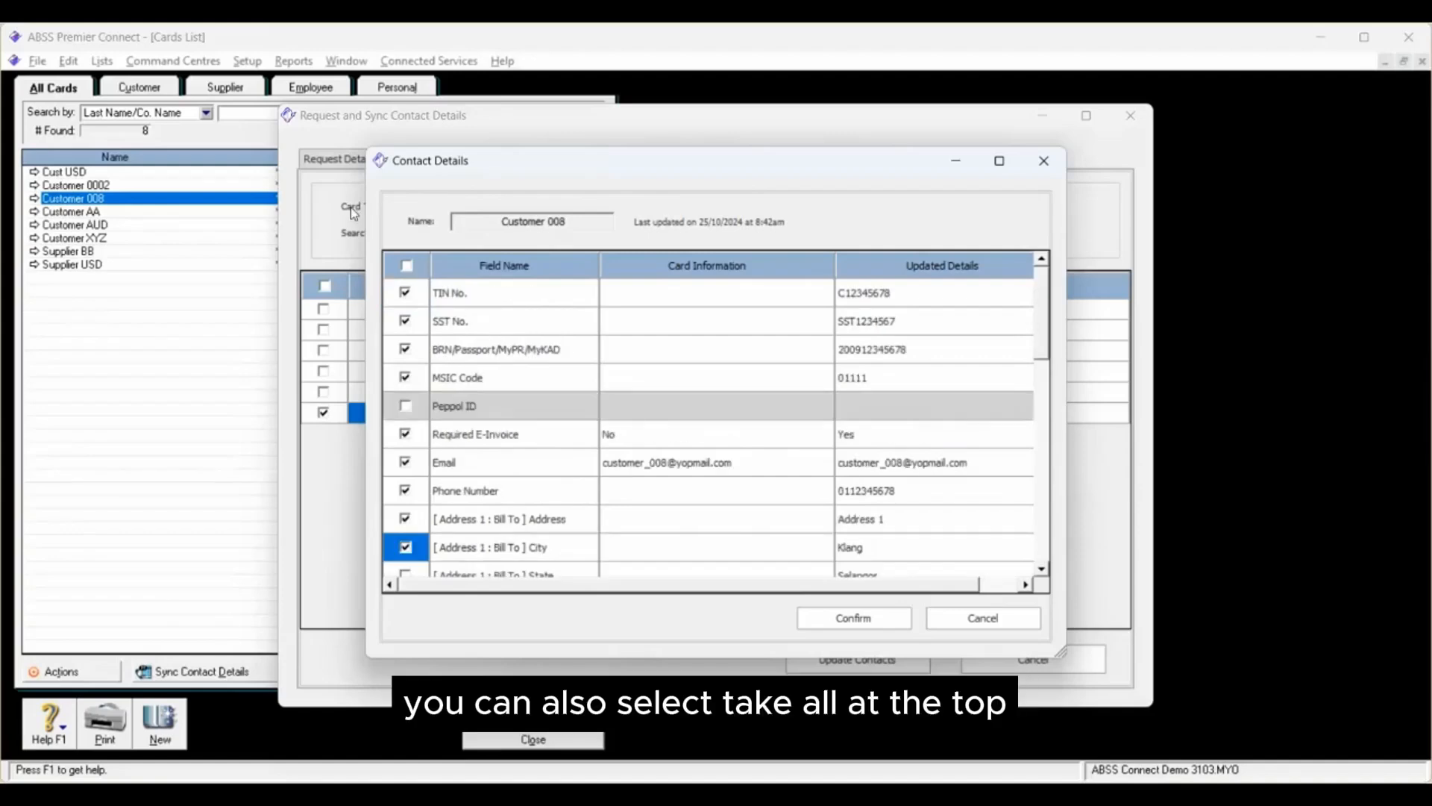
click(406, 265)
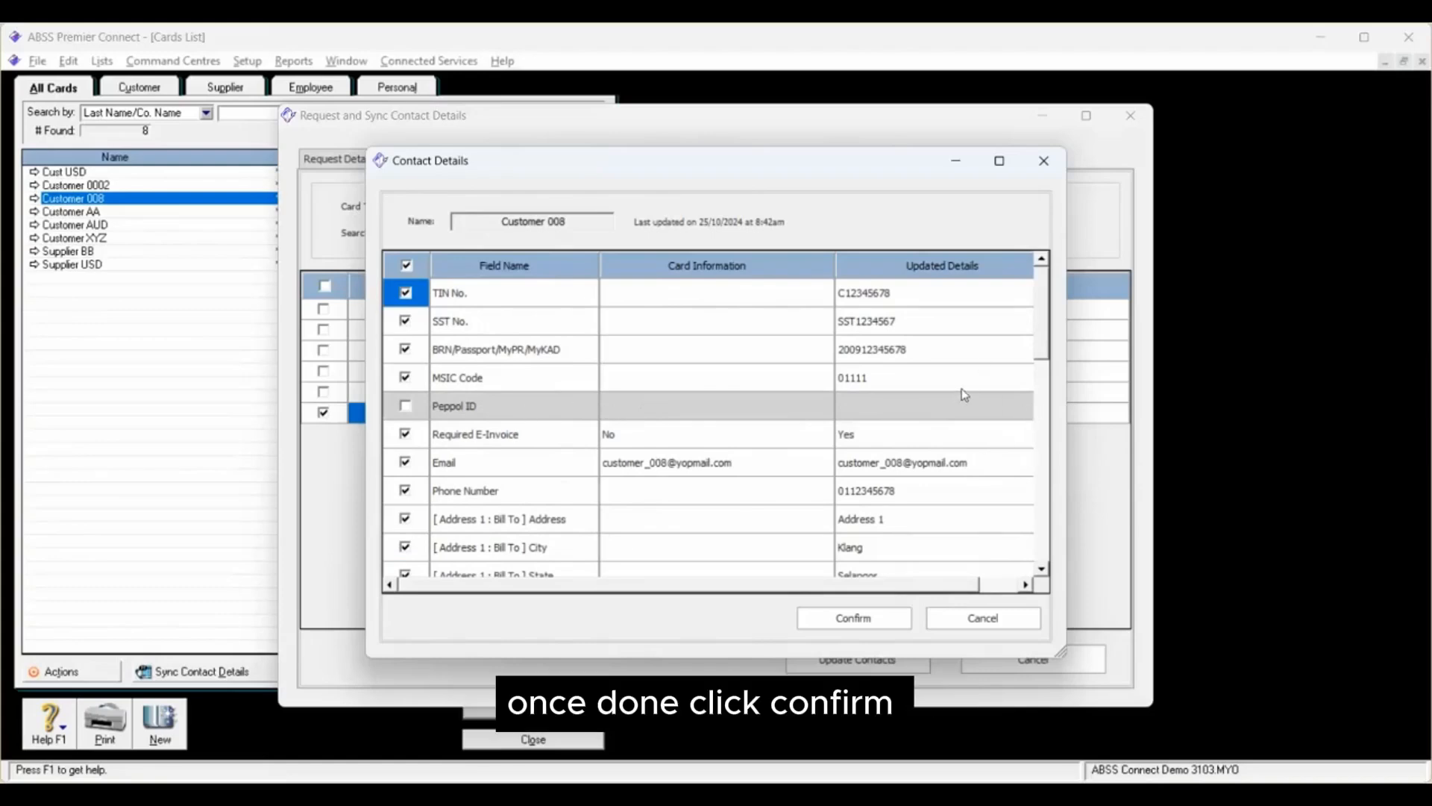
click(862, 620)
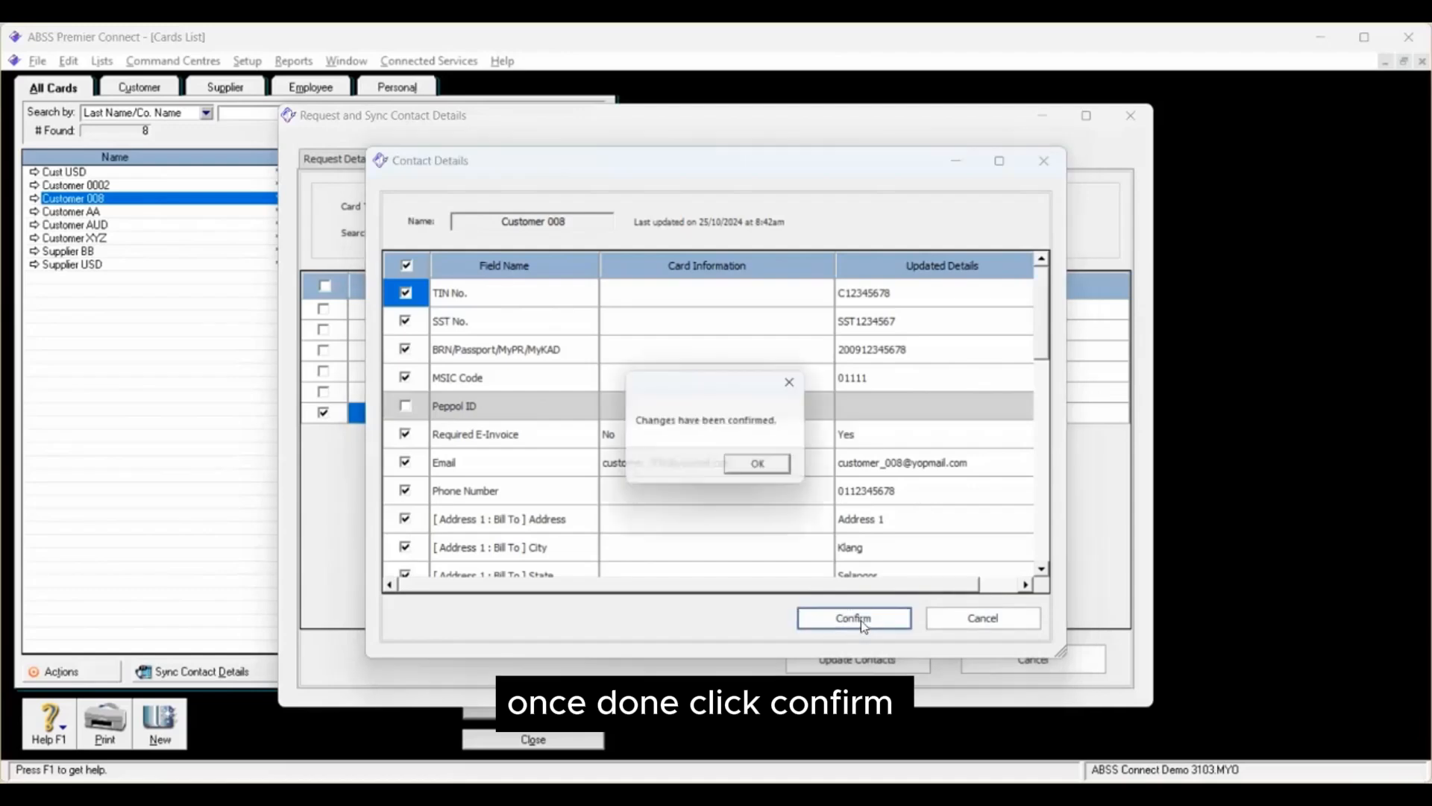
click(765, 469)
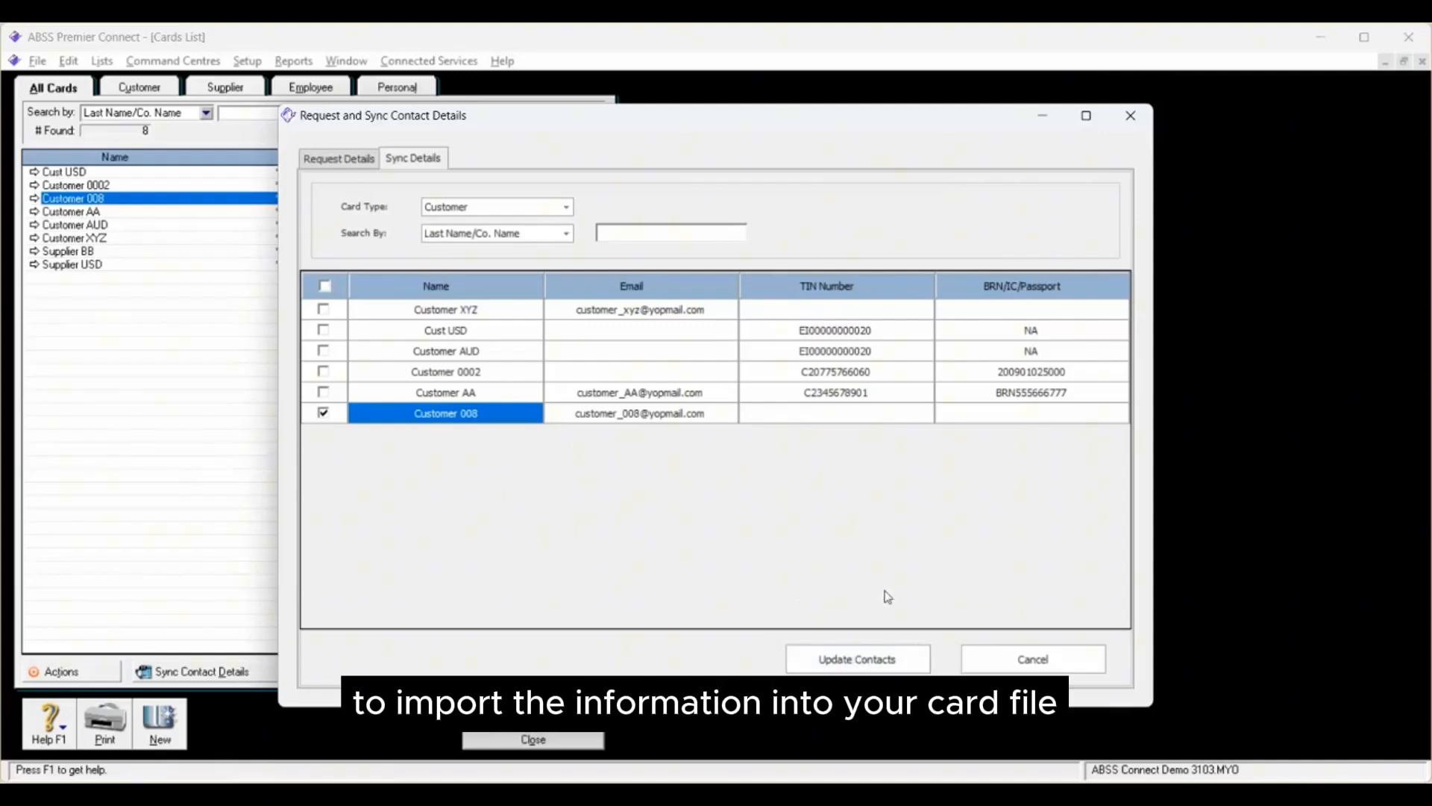
Step: Update the selected contact to import Customer 008's confirmed details into the card file, and close the import summary
click(861, 663)
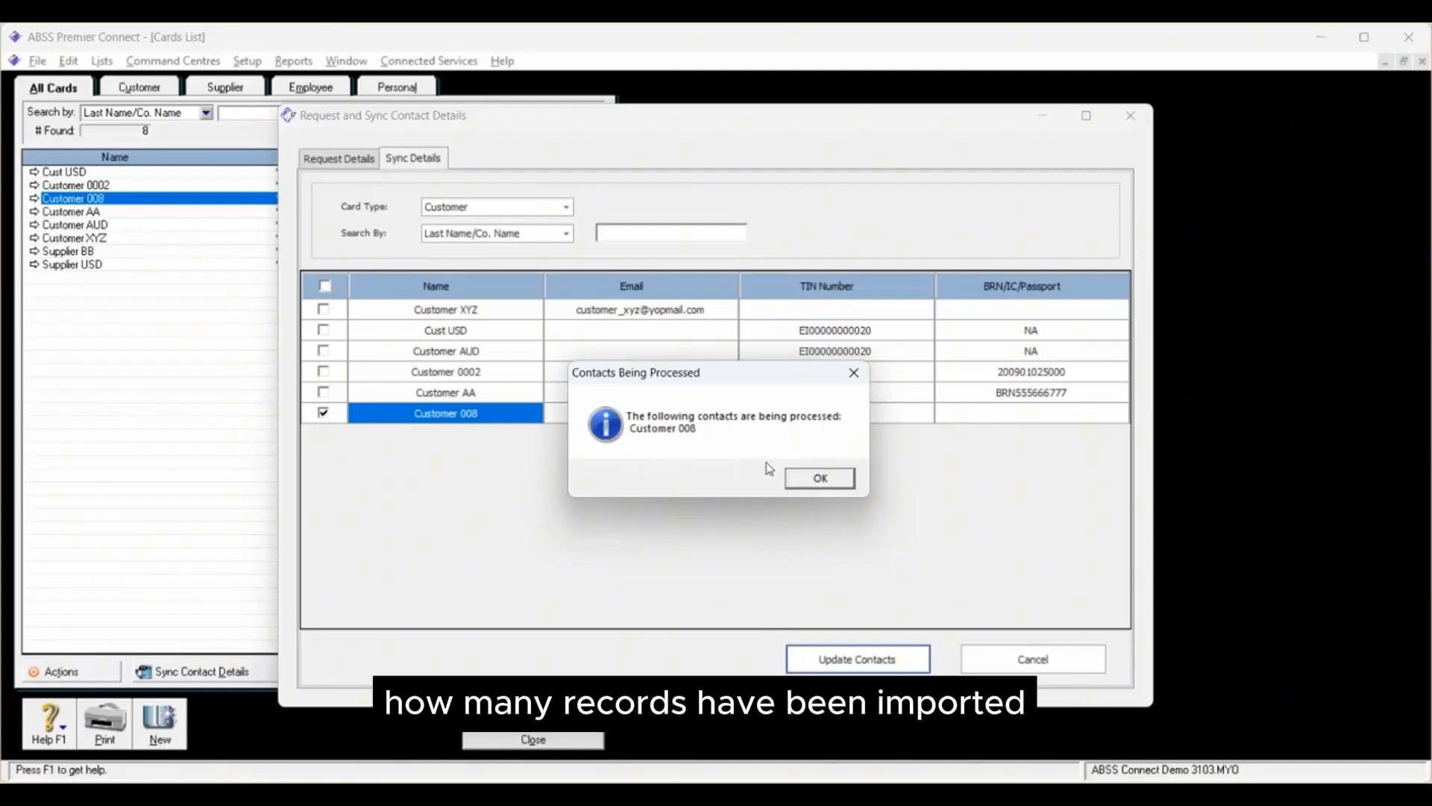
click(807, 481)
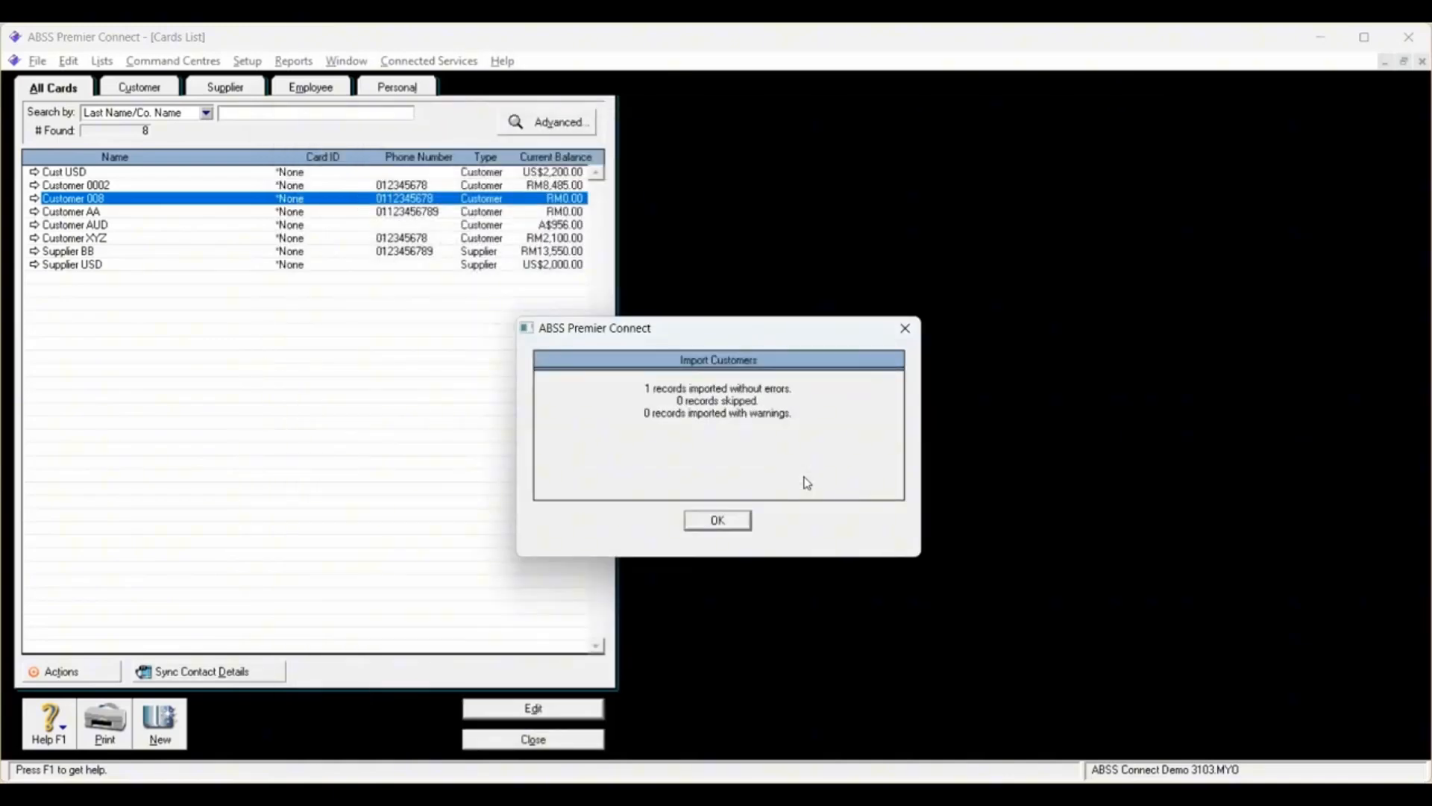
click(716, 521)
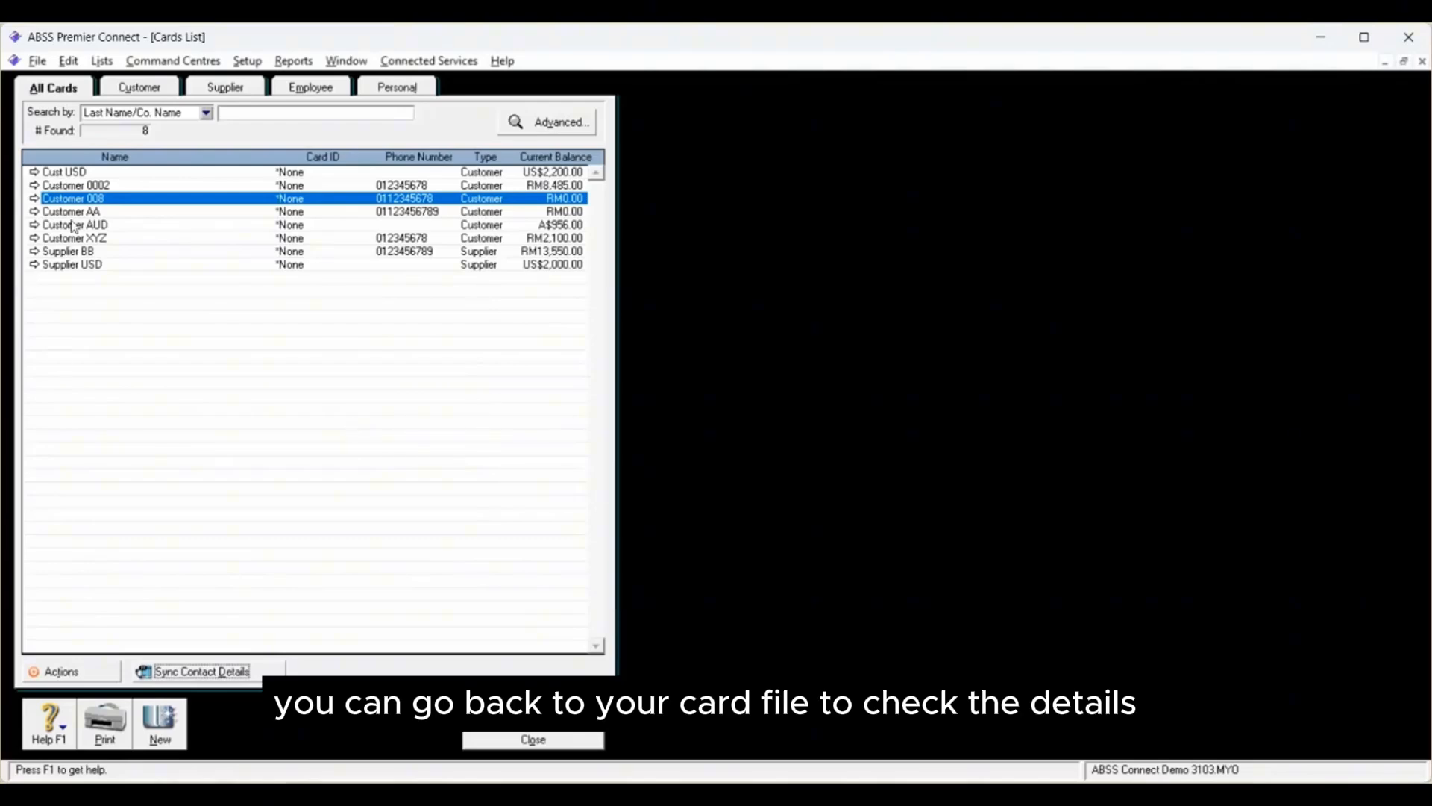
Step: Open Customer 008's card and check its Bill To and Ship To addresses and its selling details
click(33, 198)
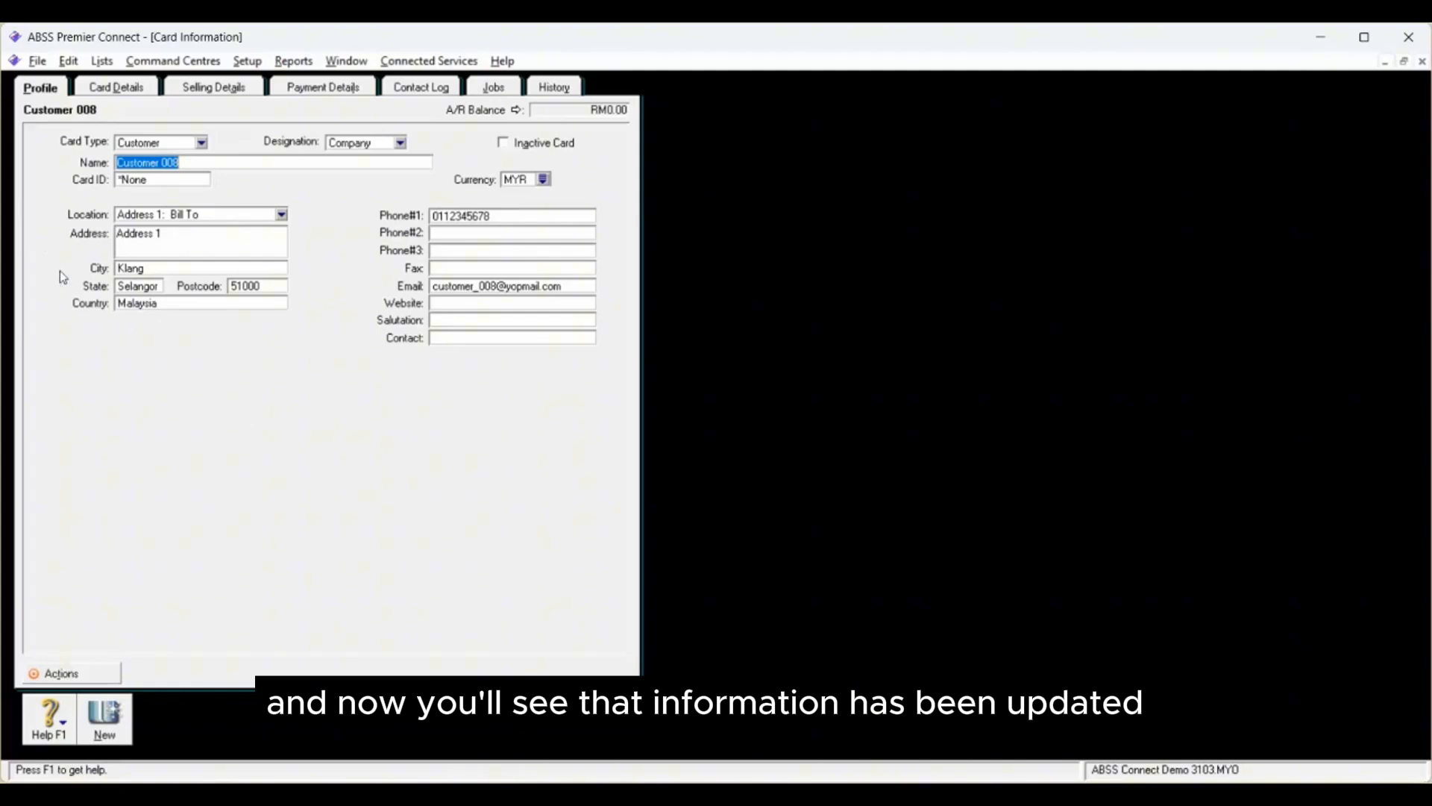
click(281, 215)
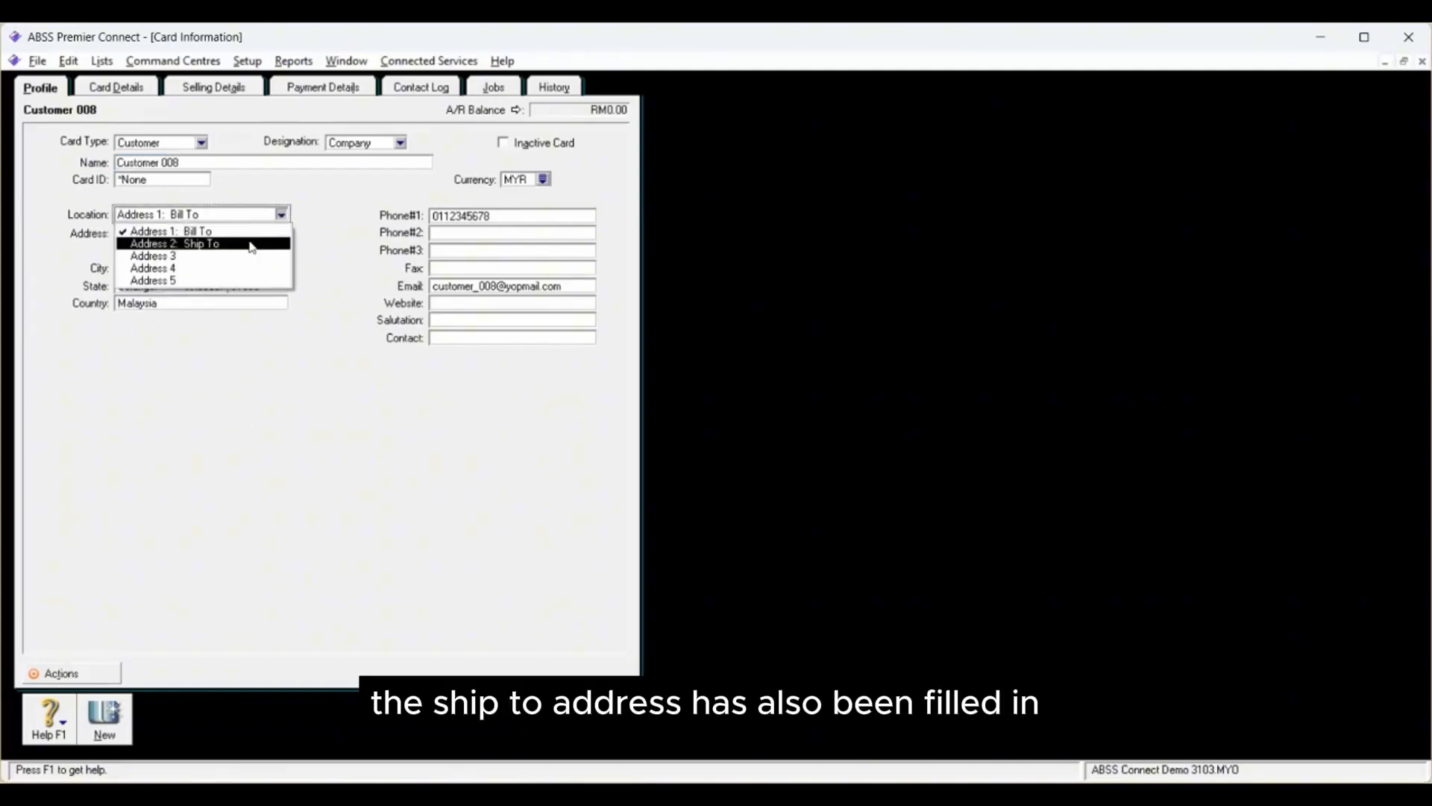
click(164, 244)
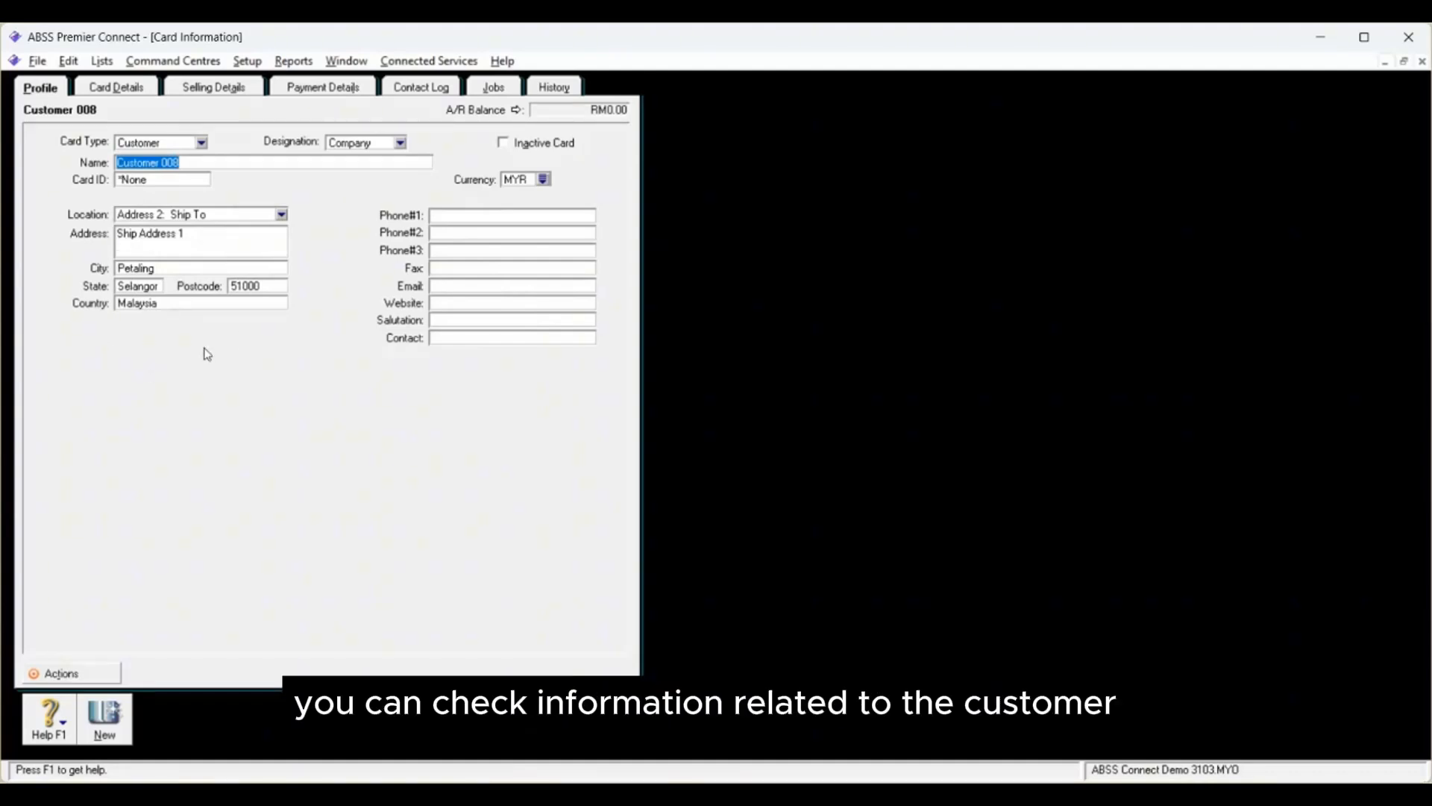
click(224, 91)
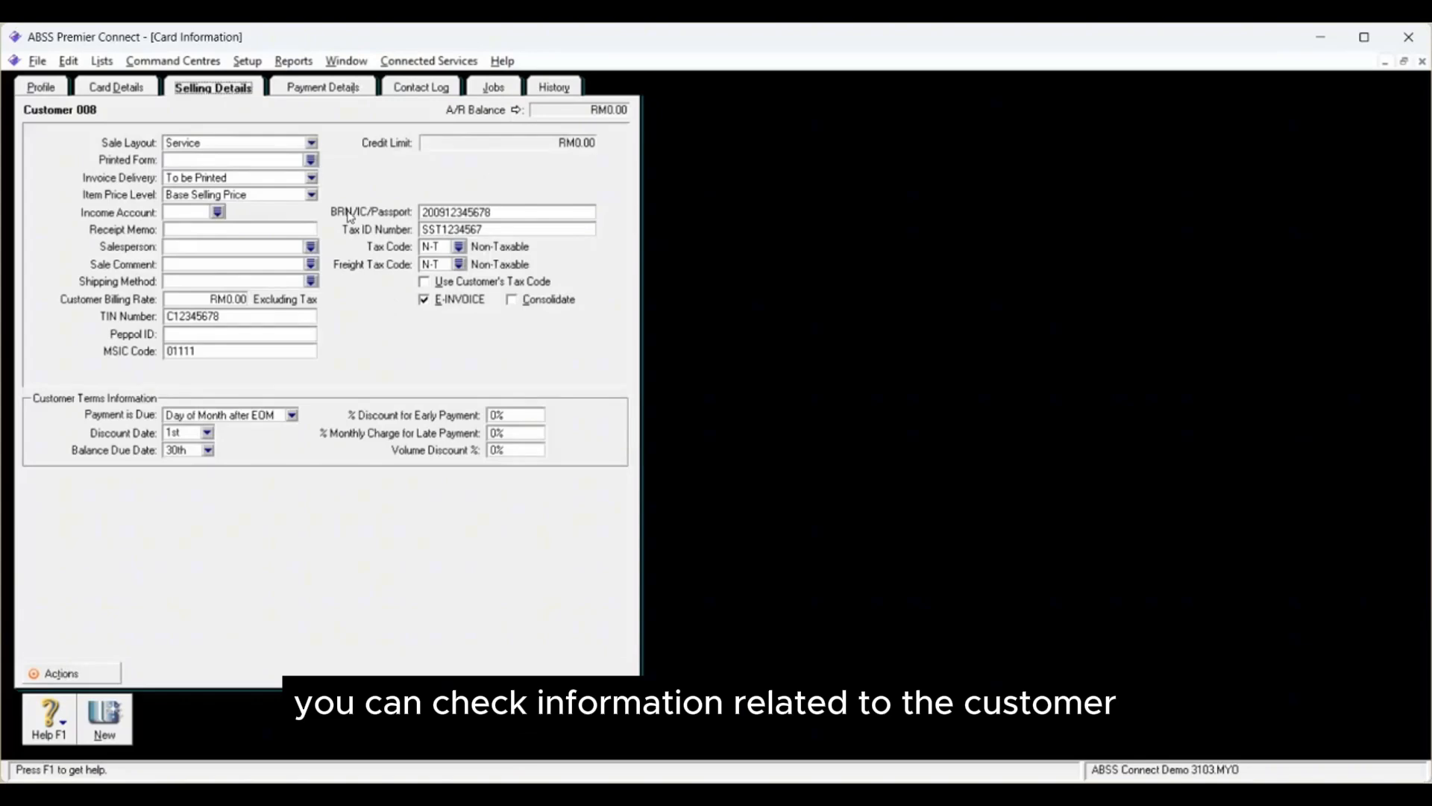